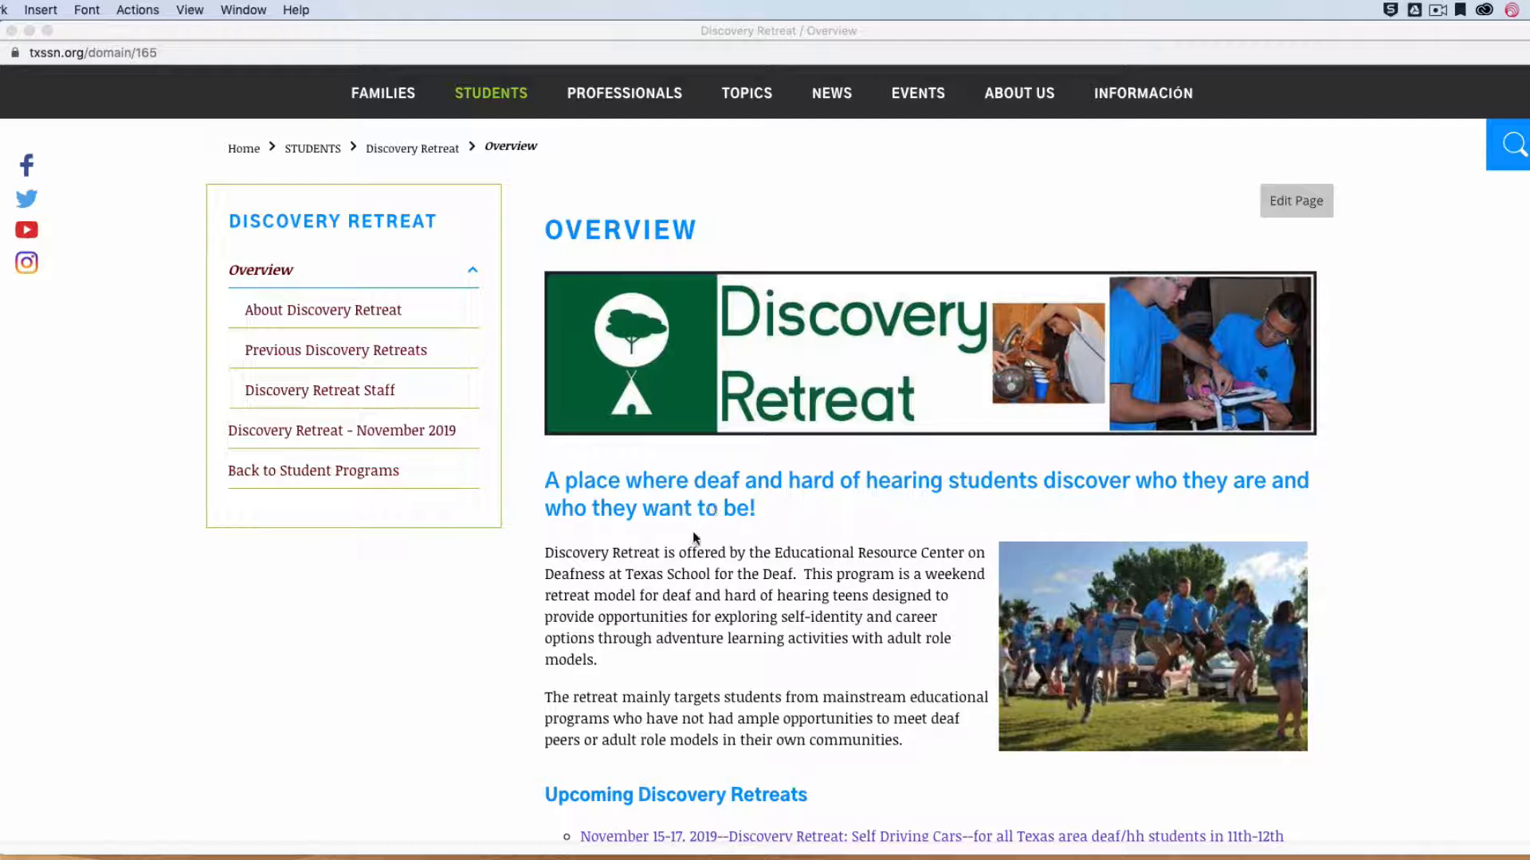
Review the published Discovery Retreat Overview page, then open the Training Page in the Training Space section for editing.
{"action": "scroll", "coordinate": [926, 743], "scroll_direction": "down", "scroll_amount": 3}
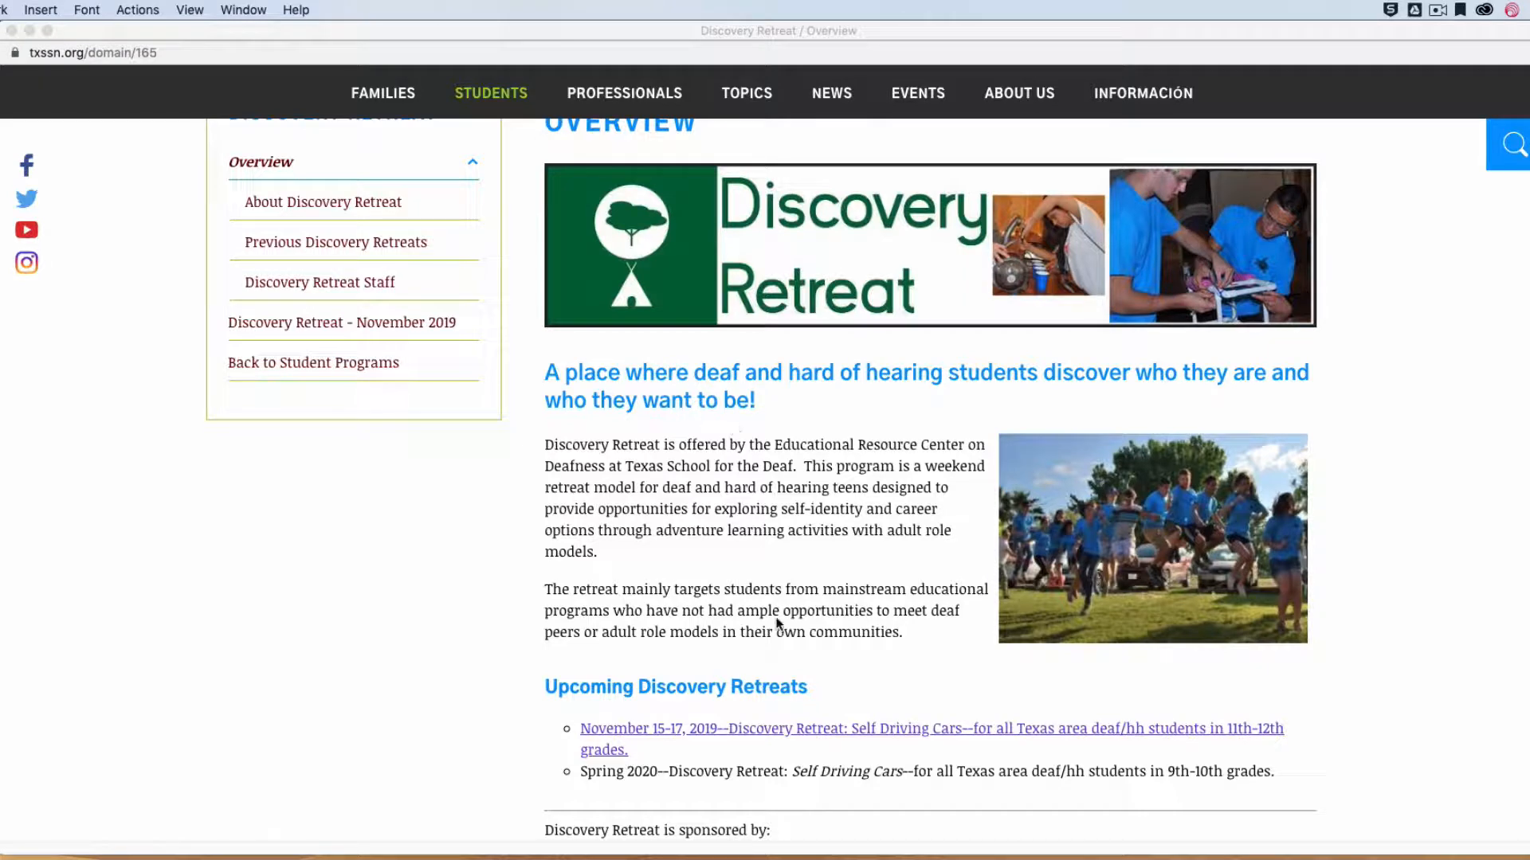
{"action": "scroll", "coordinate": [777, 625], "scroll_direction": "up", "scroll_amount": 3}
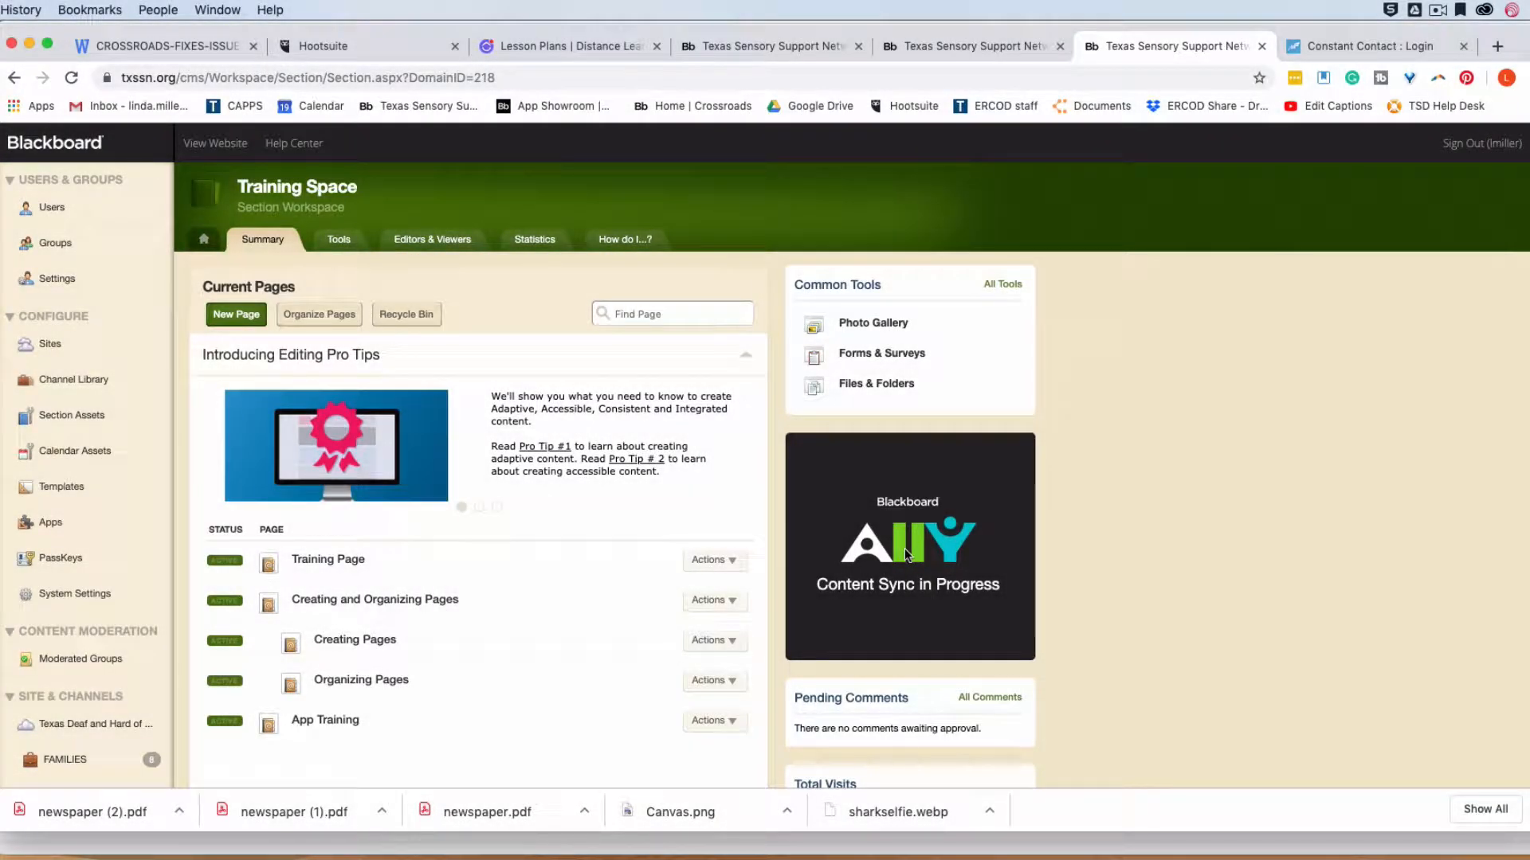
{"action": "left_click", "coordinate": [320, 562]}
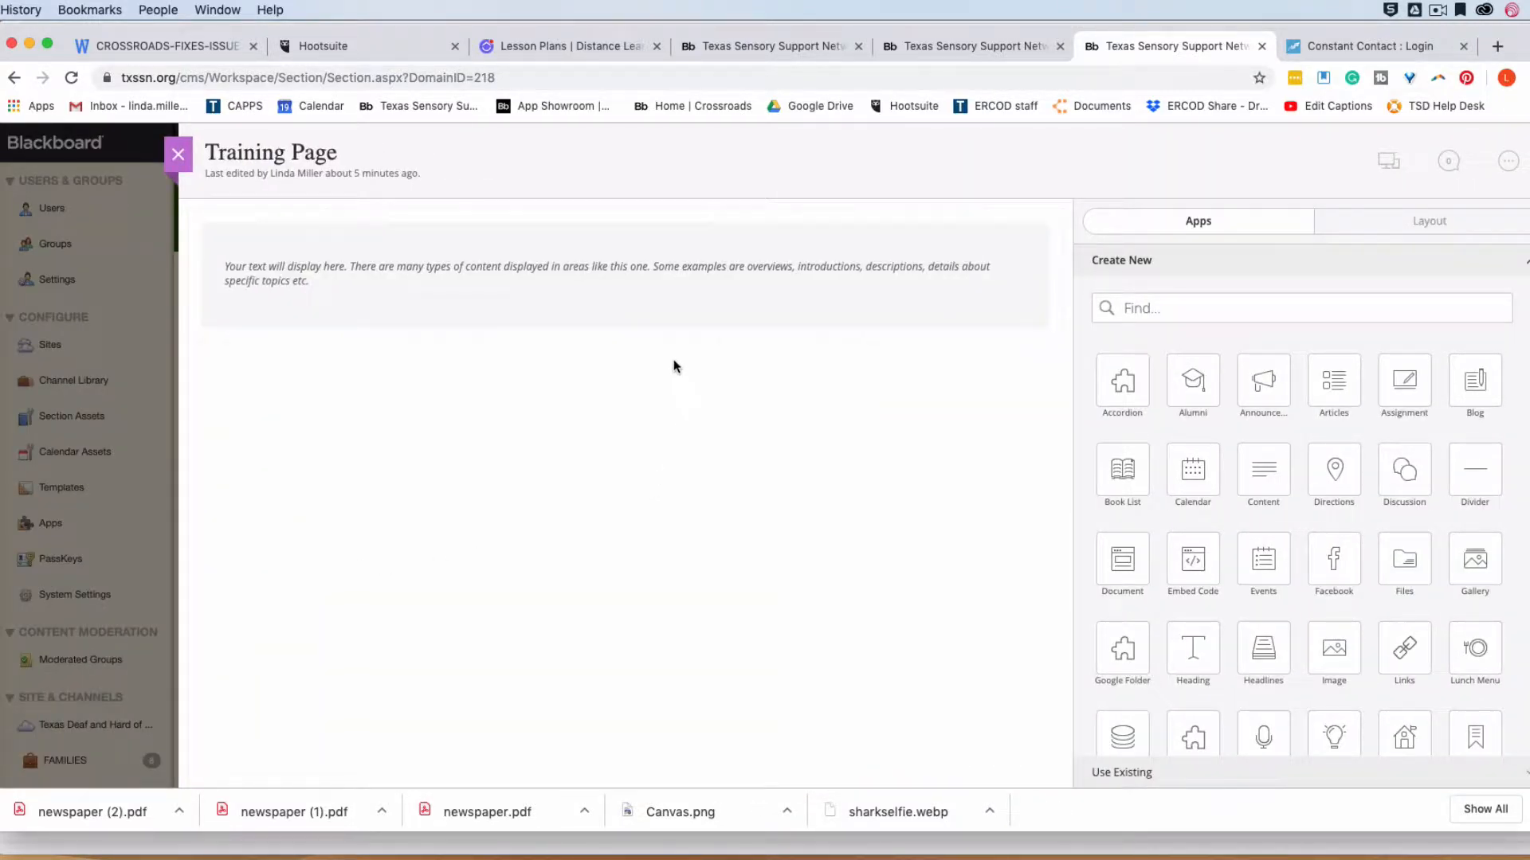
Look into the editor of the page's Content App and close it without entering content.
{"action": "mouse_move", "coordinate": [660, 266]}
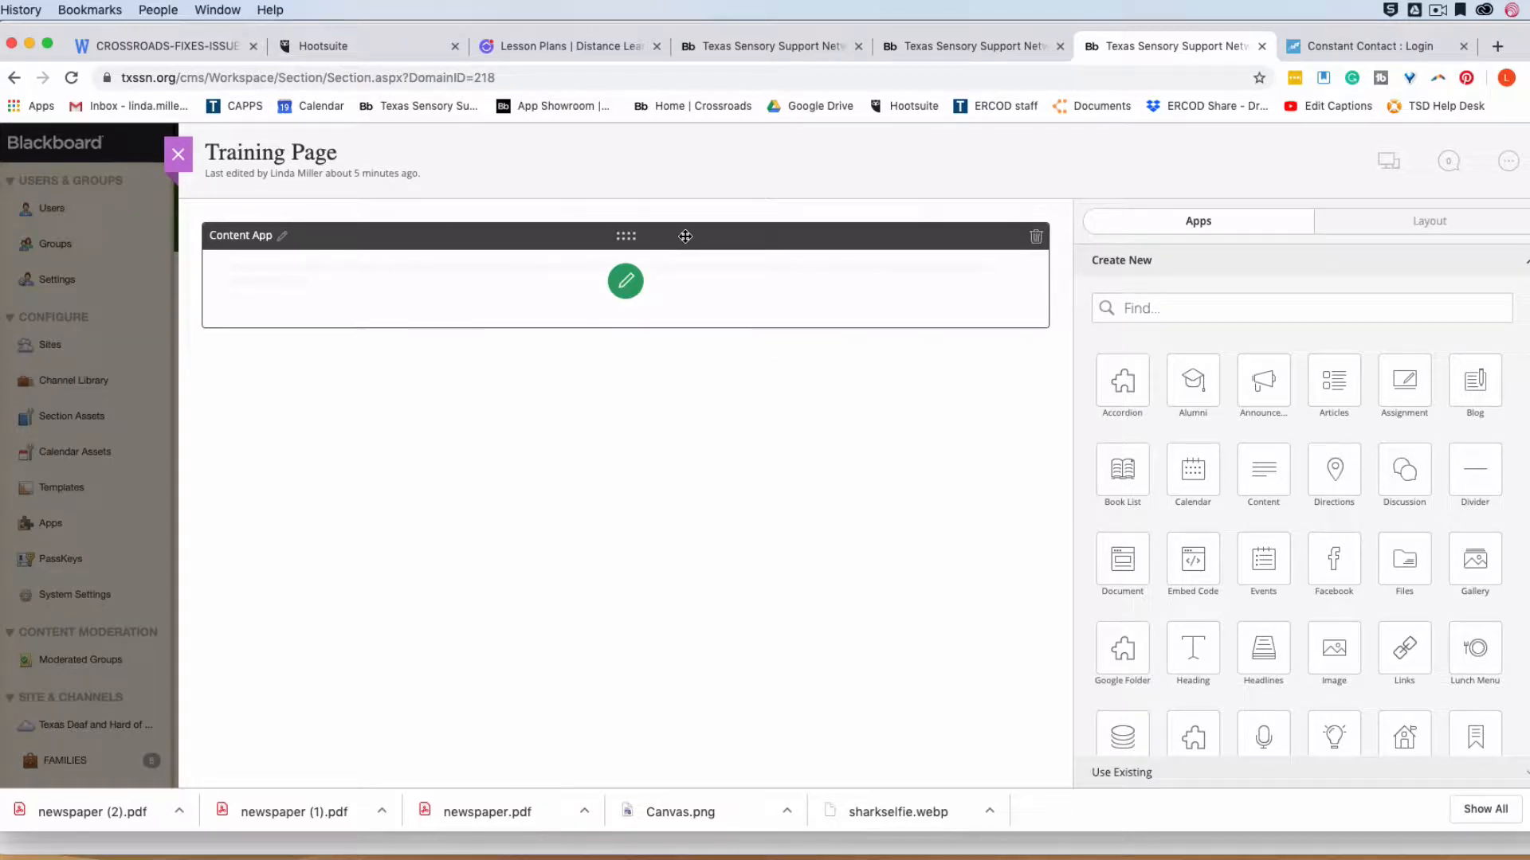
{"action": "left_click", "coordinate": [626, 282]}
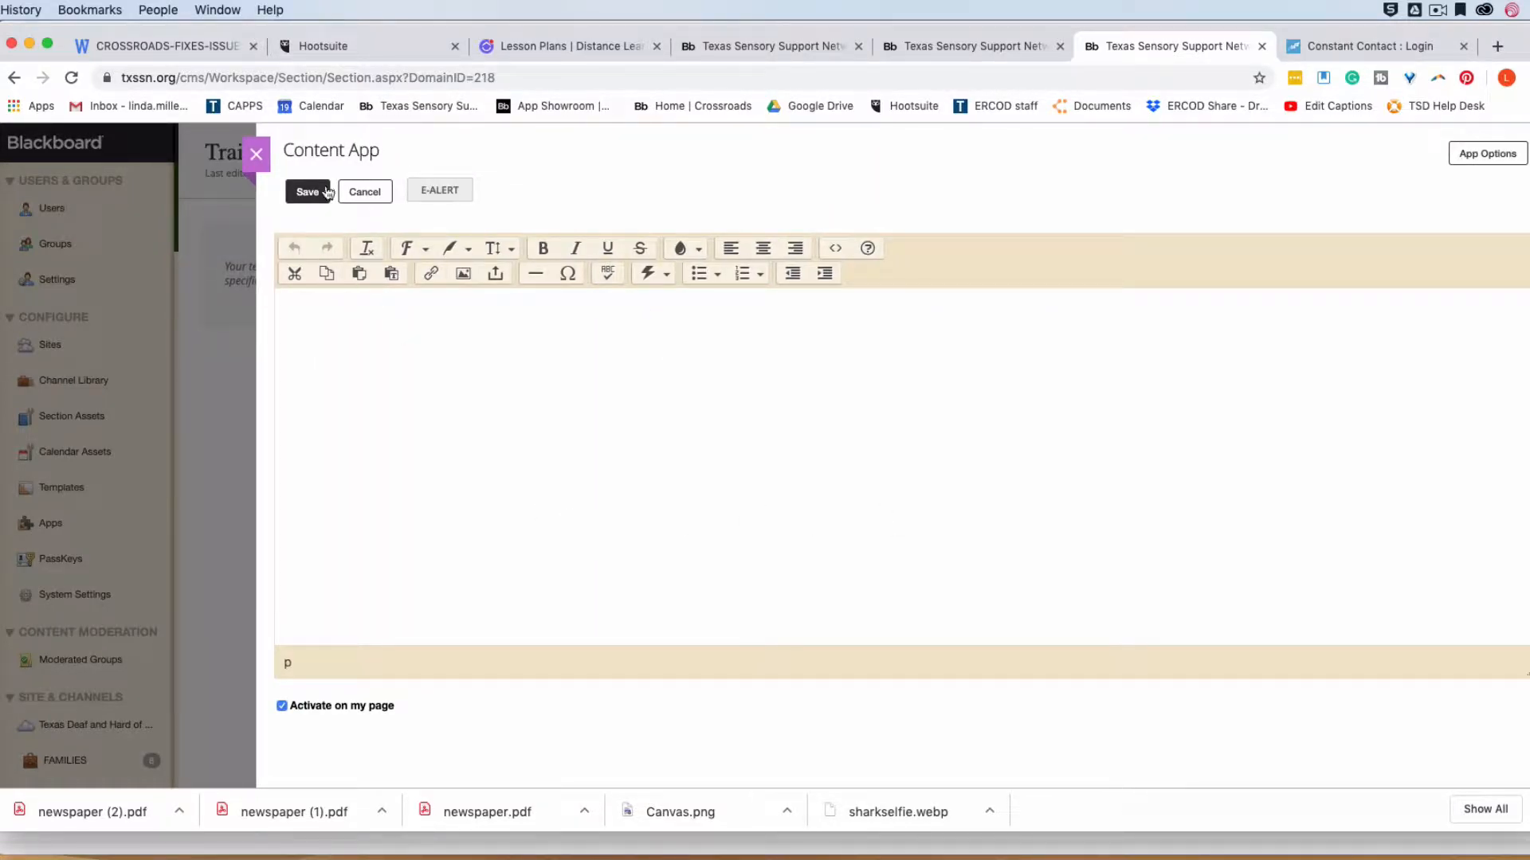
{"action": "left_click", "coordinate": [255, 154]}
{"action": "left_click", "coordinate": [840, 431]}
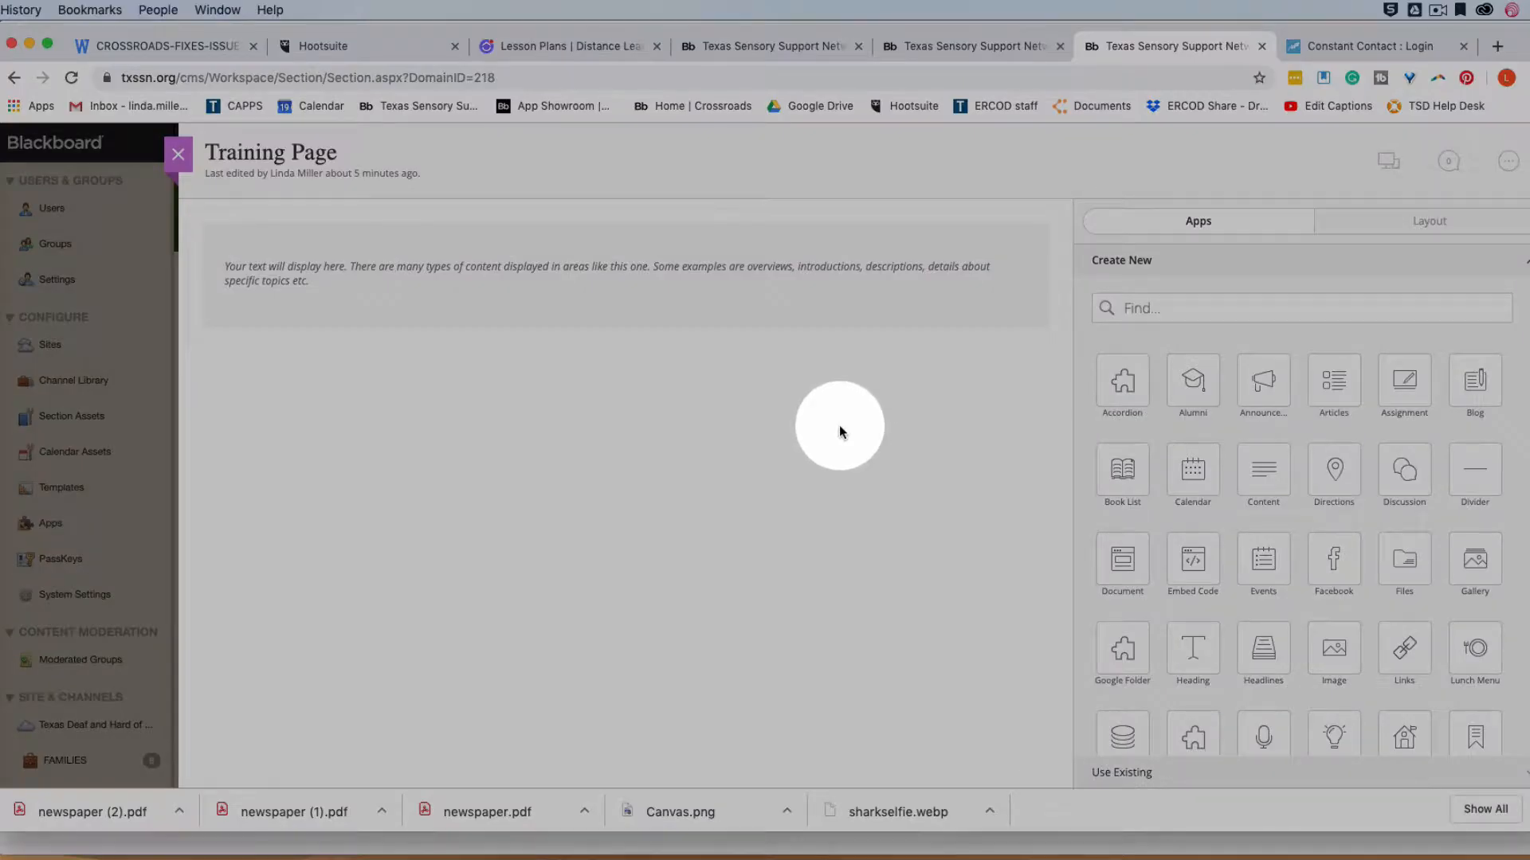
Preview the Training Page in its desktop layout, then return to the page editor.
{"action": "left_click", "coordinate": [1387, 162]}
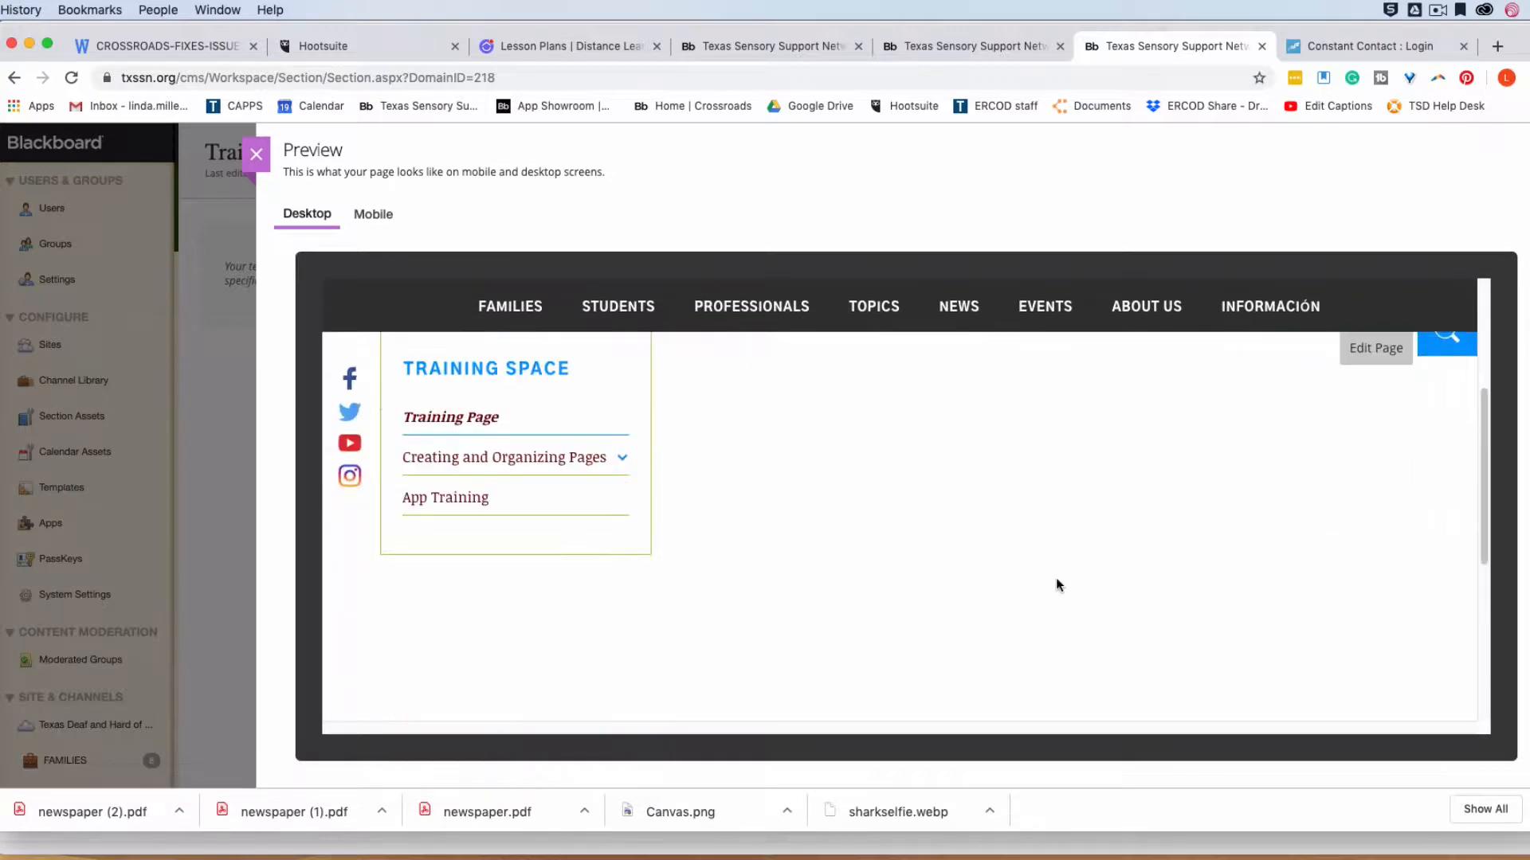
{"action": "scroll", "coordinate": [1060, 584], "scroll_direction": "up", "scroll_amount": 2}
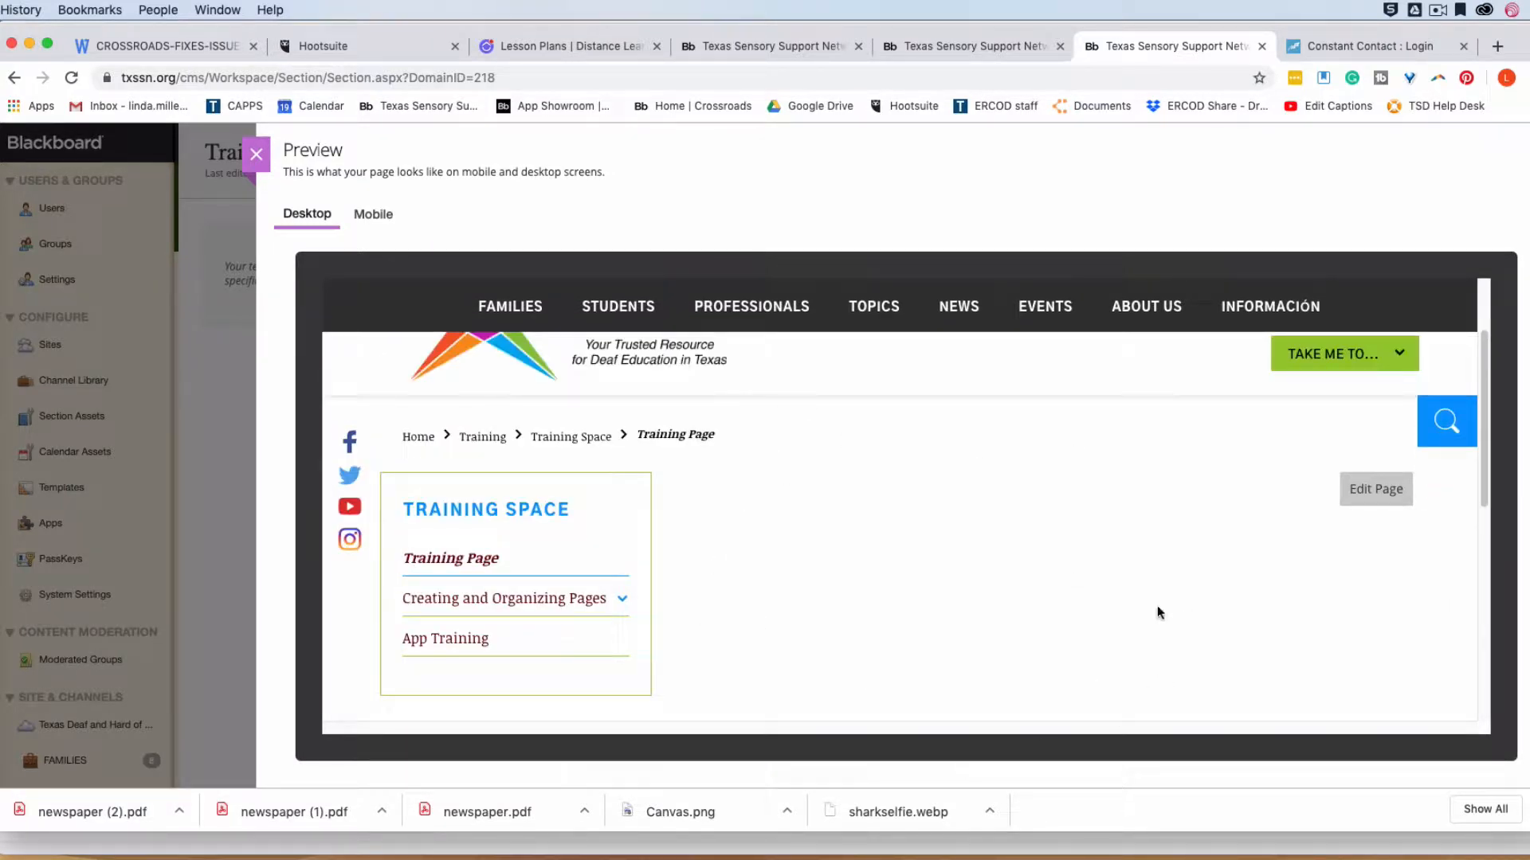
{"action": "left_click", "coordinate": [257, 157]}
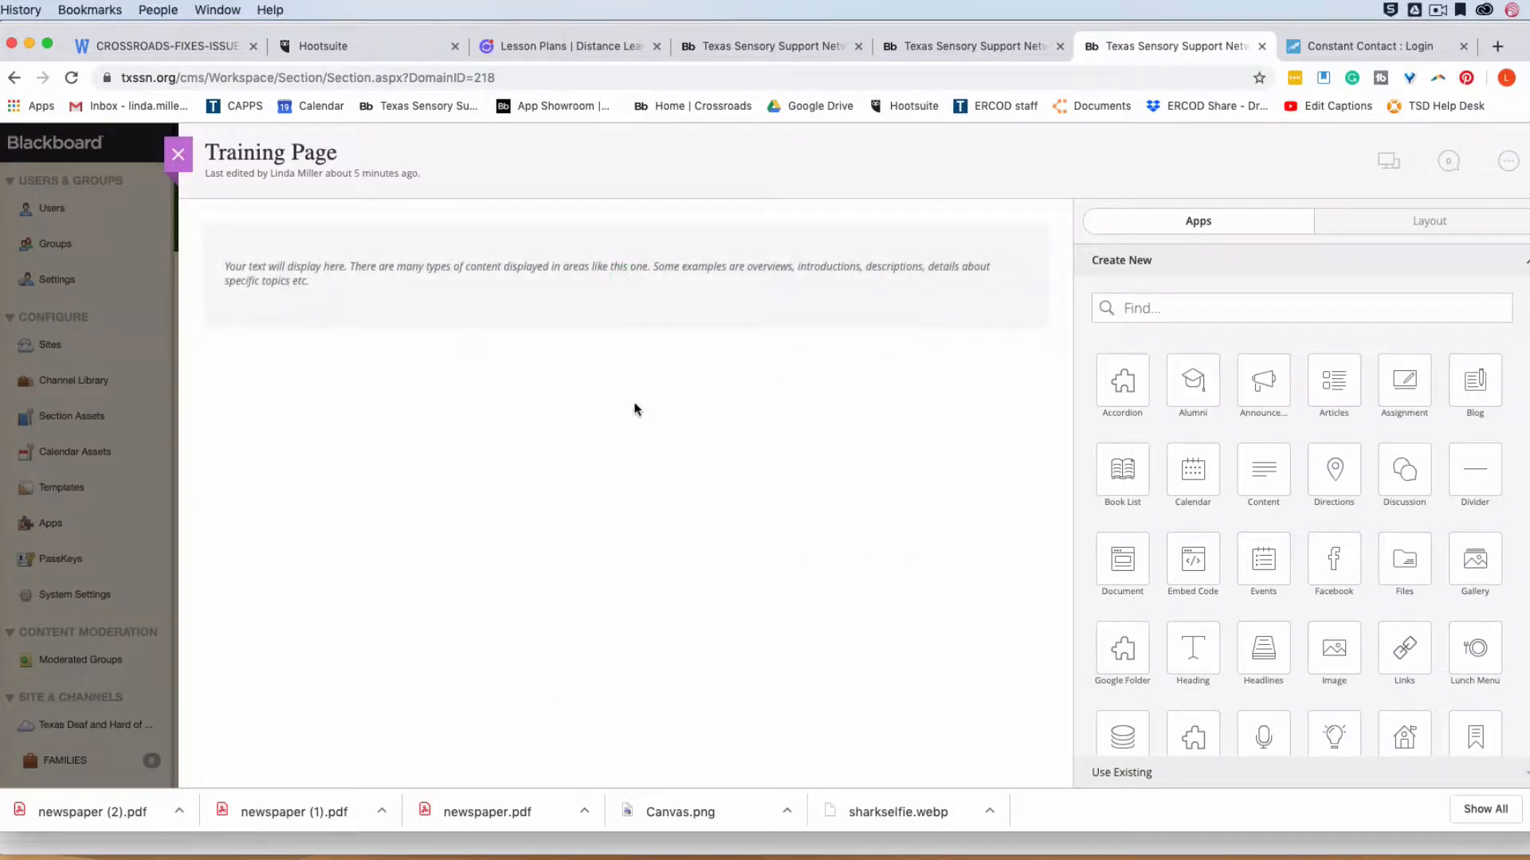
Rename the Content App on the Training Page as Overview.
{"action": "mouse_move", "coordinate": [375, 260]}
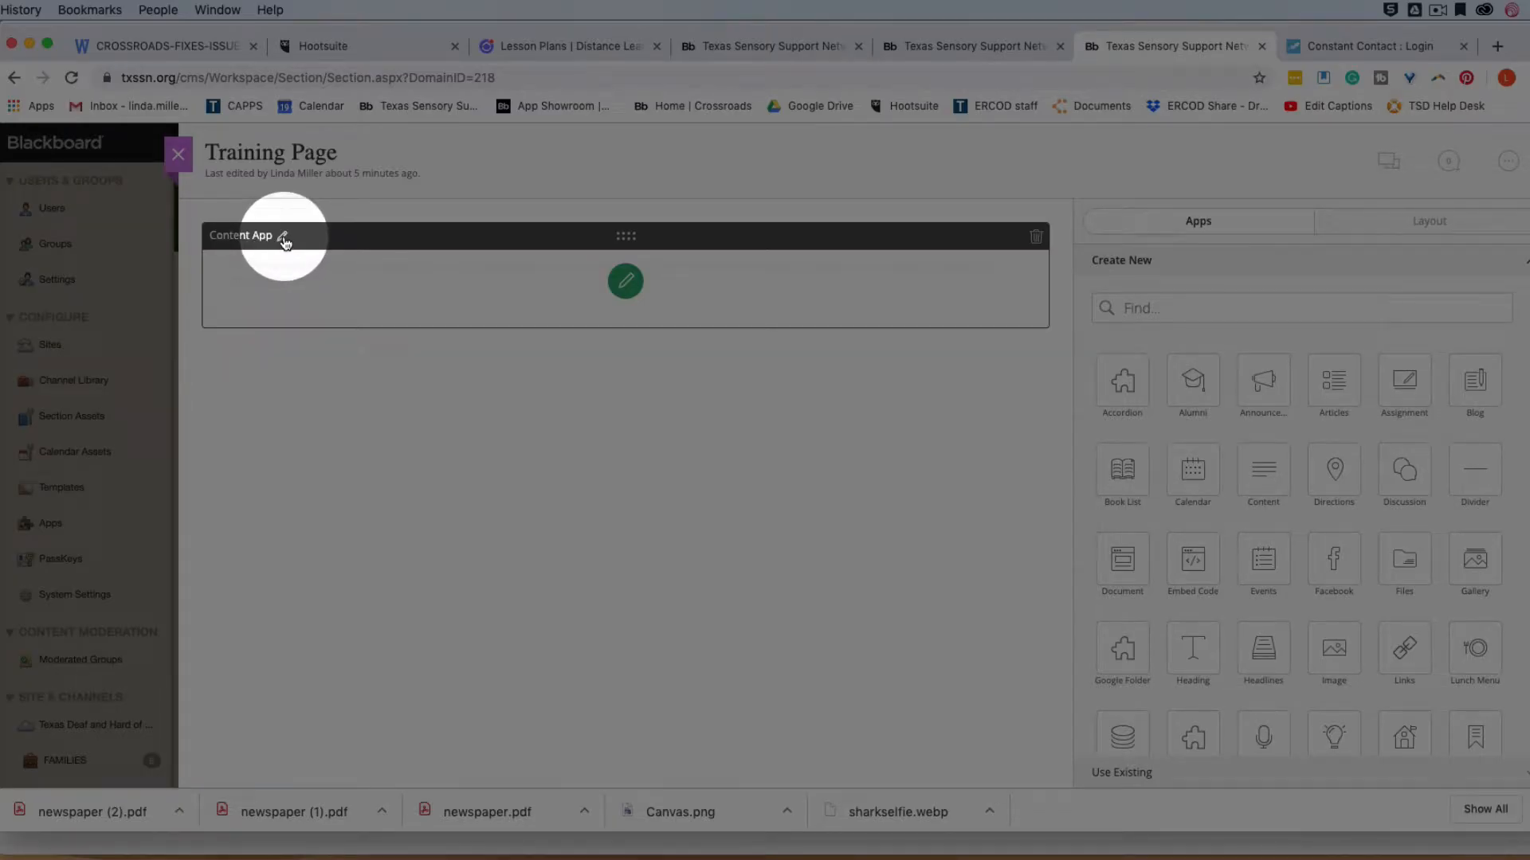
{"action": "left_click", "coordinate": [283, 238]}
{"action": "type", "text": "Overview"}
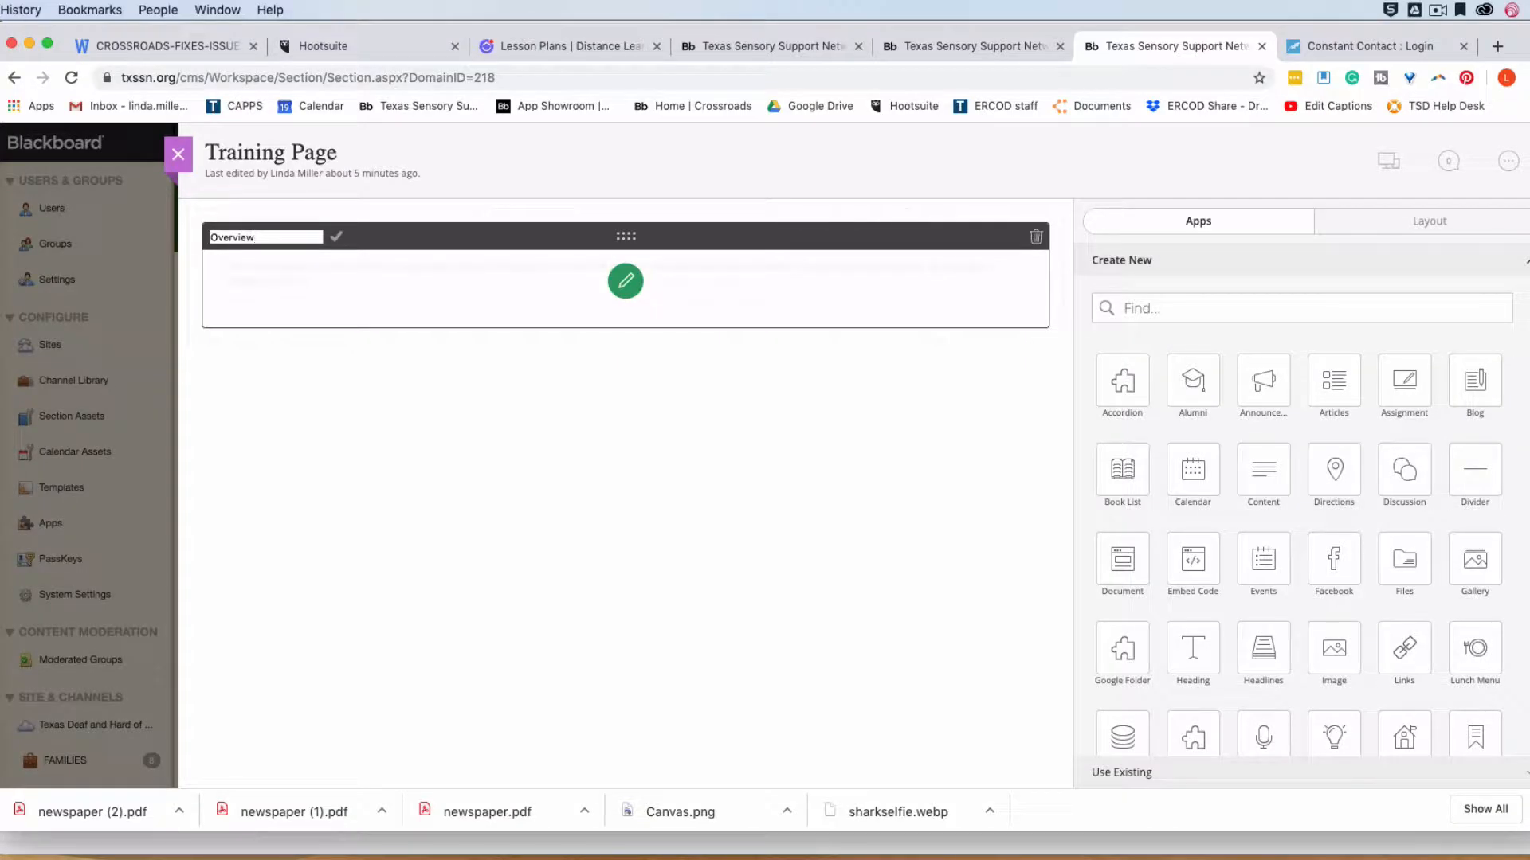
{"action": "left_click", "coordinate": [336, 237]}
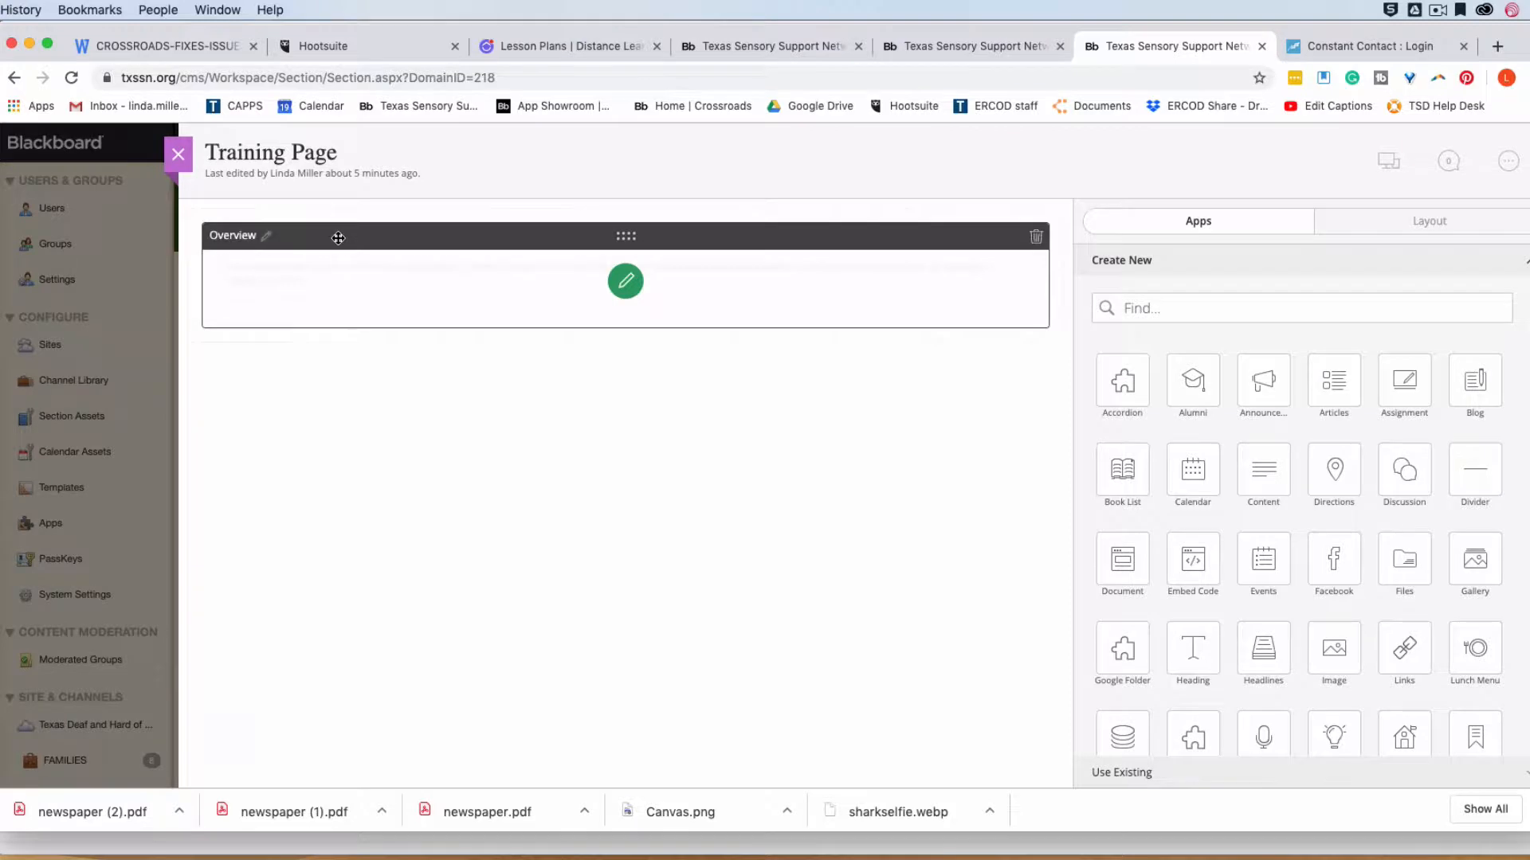
Set the Overview app's options to show the app name on the page, then save and close the app.
{"action": "left_click", "coordinate": [627, 284]}
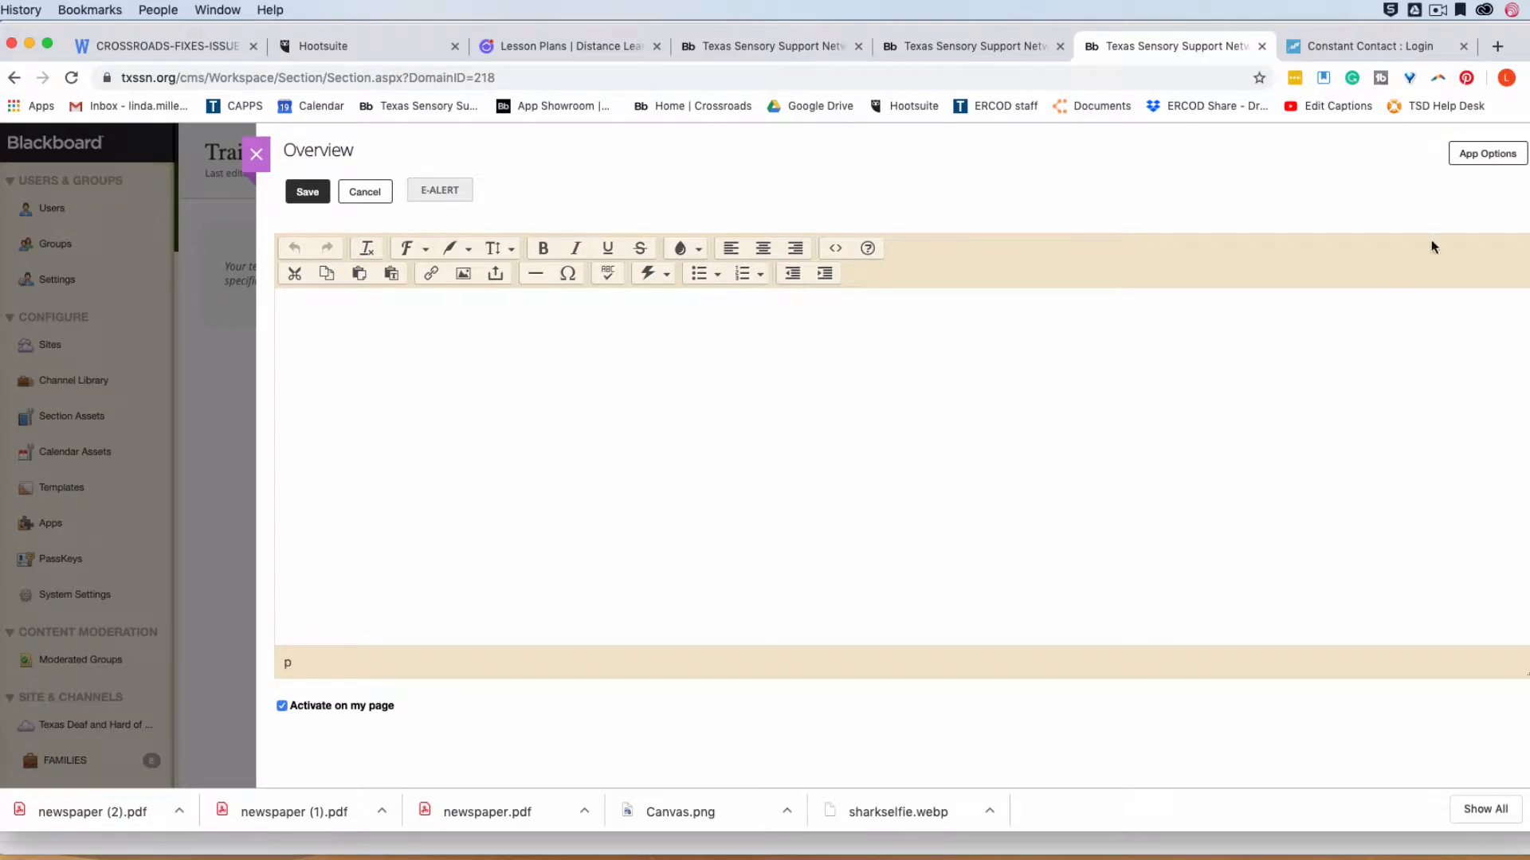
{"action": "left_click", "coordinate": [1480, 154]}
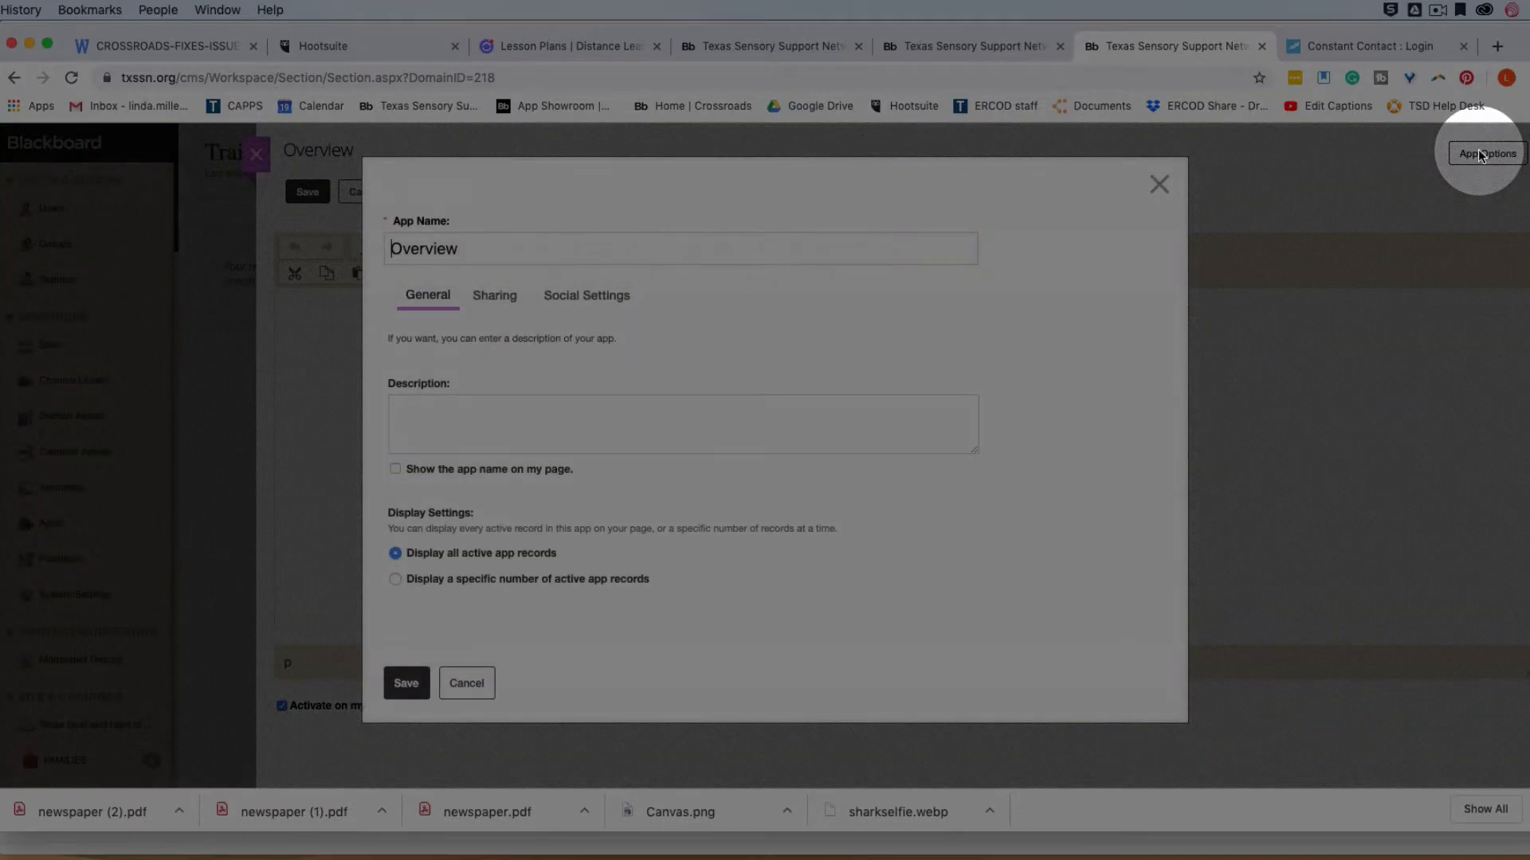
{"action": "left_click", "coordinate": [396, 471]}
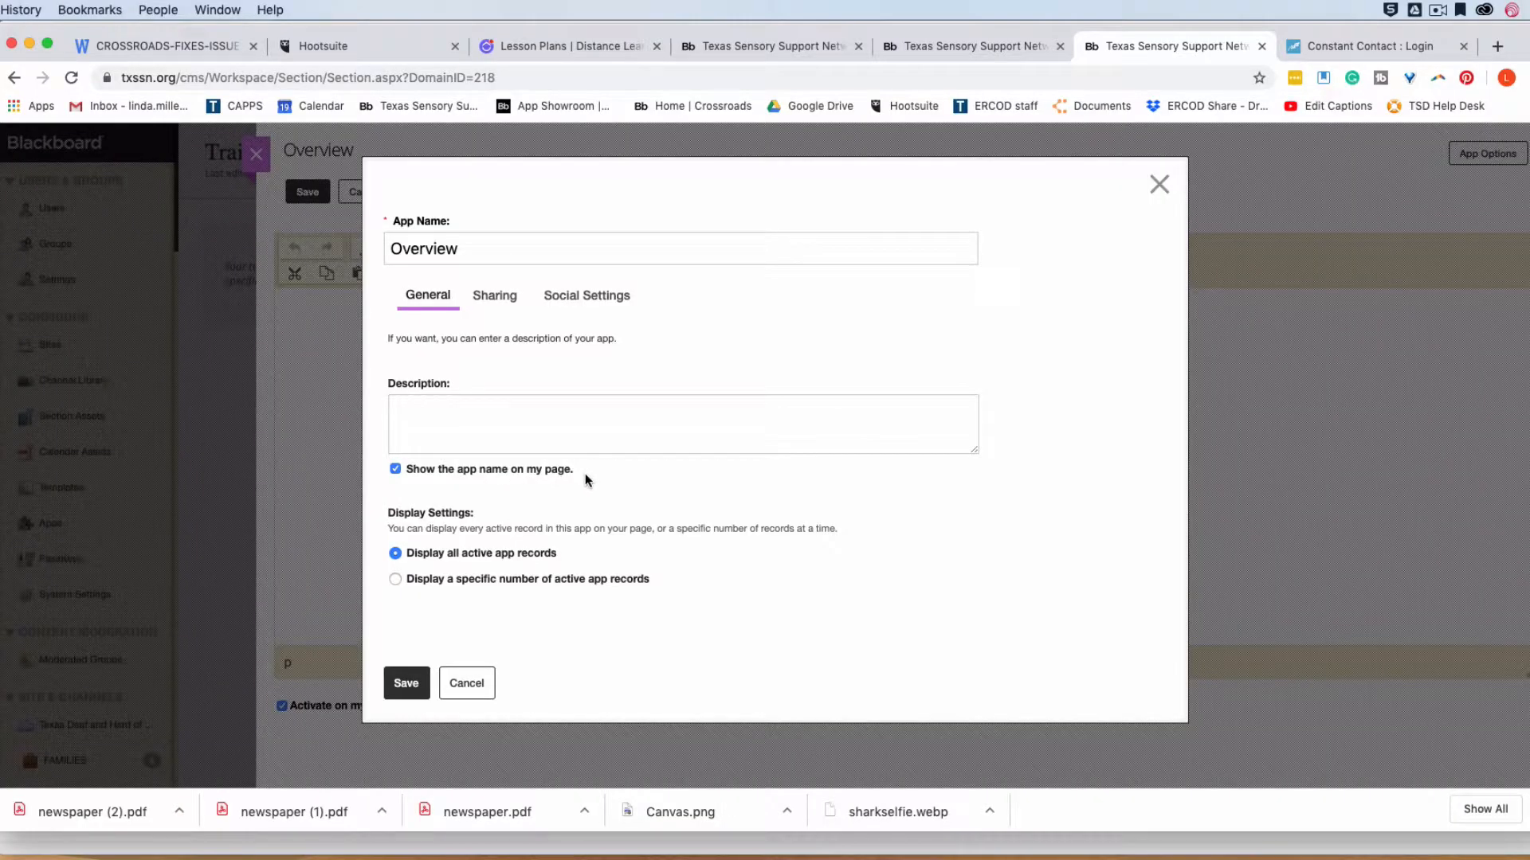
{"action": "left_click", "coordinate": [406, 685]}
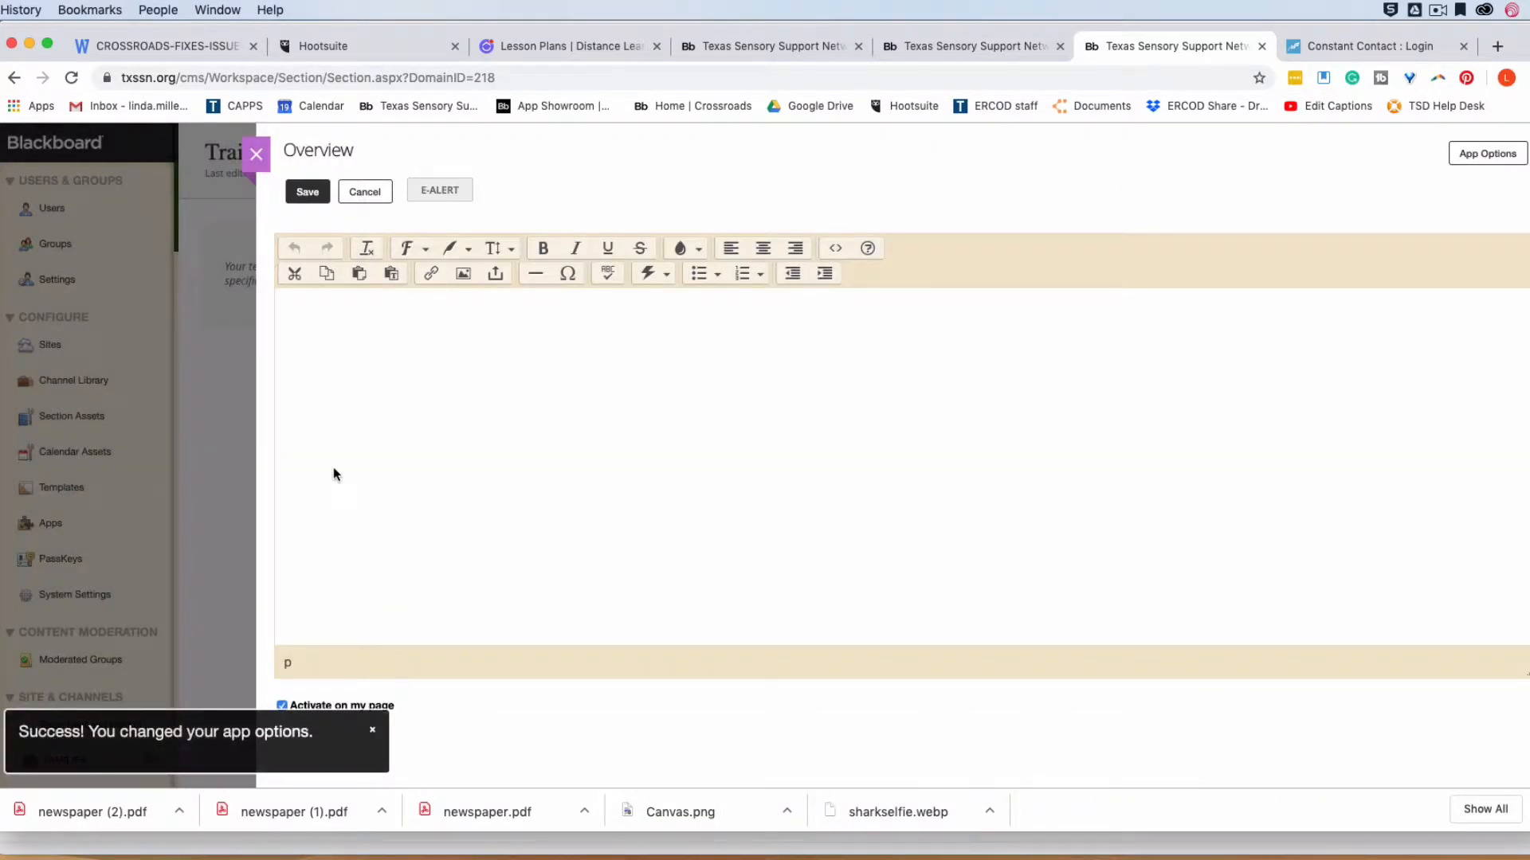
{"action": "left_click", "coordinate": [316, 196]}
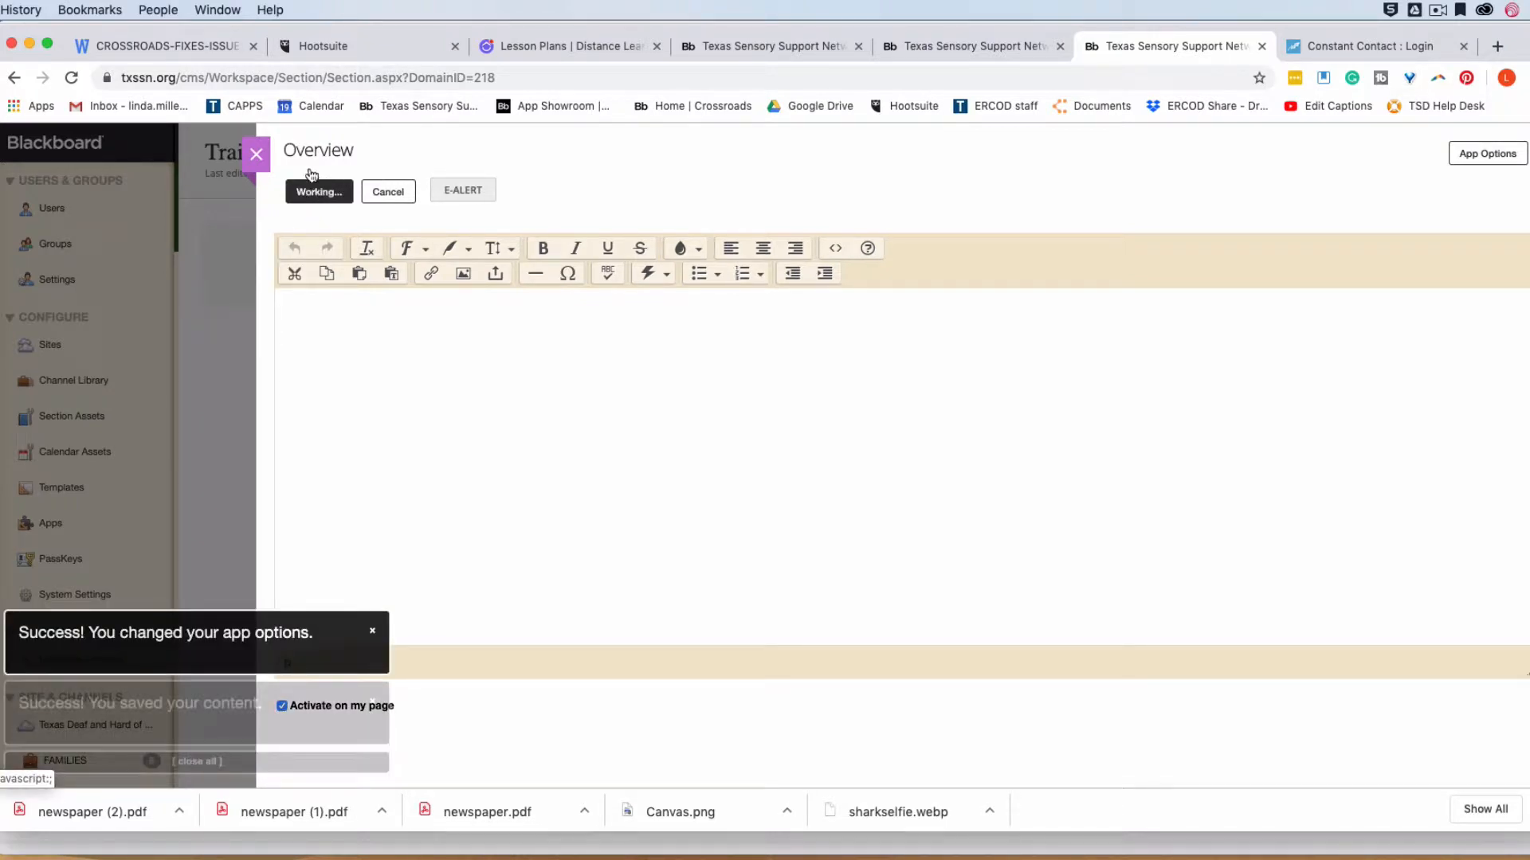
{"action": "left_click", "coordinate": [258, 155]}
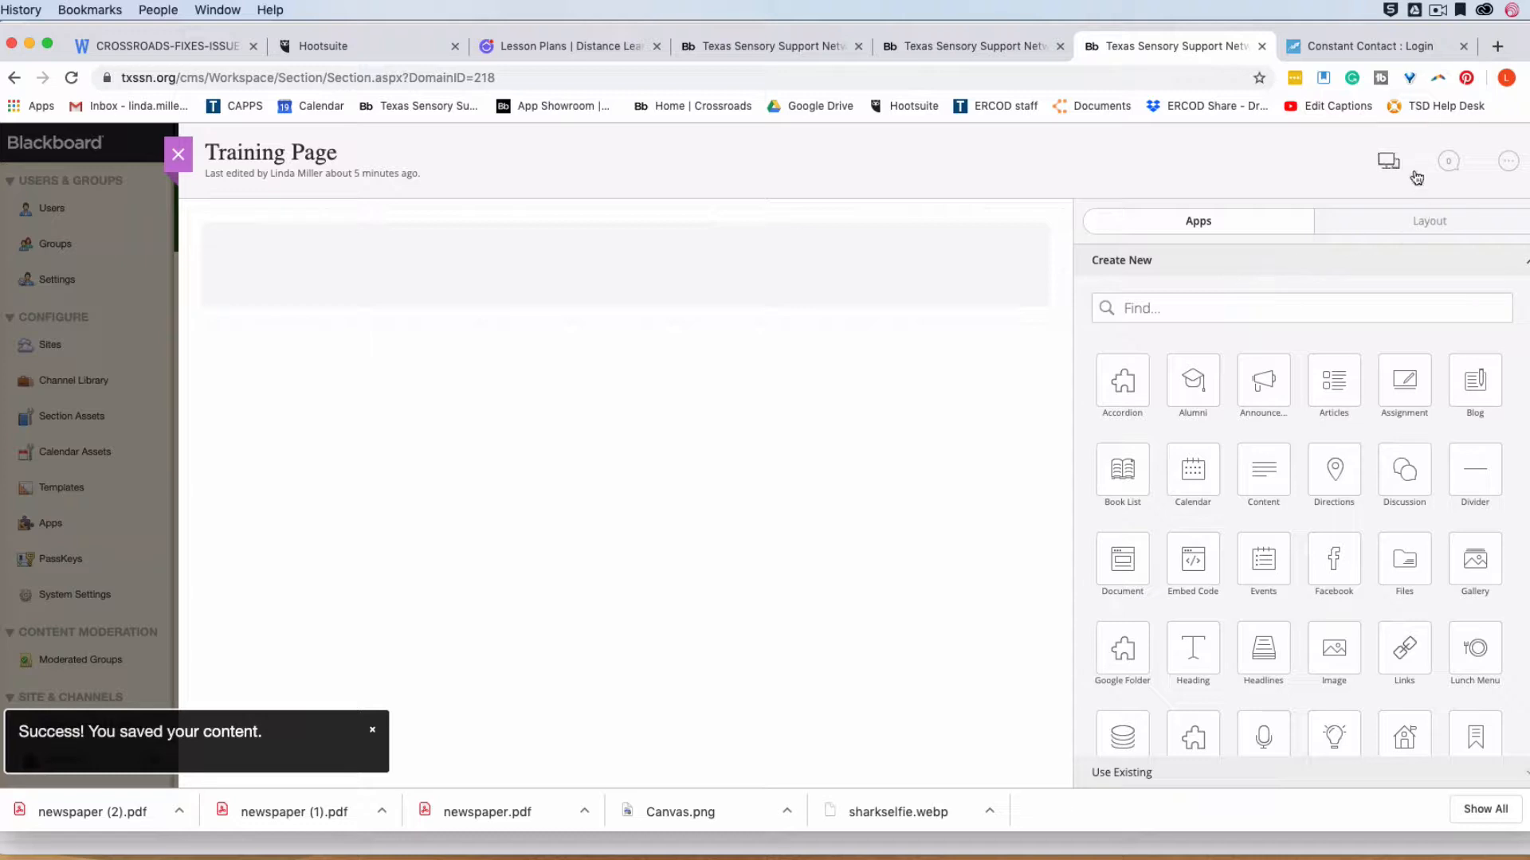
Preview the Training Page on desktop to check the Overview title, then close the preview.
{"action": "left_click", "coordinate": [1391, 163]}
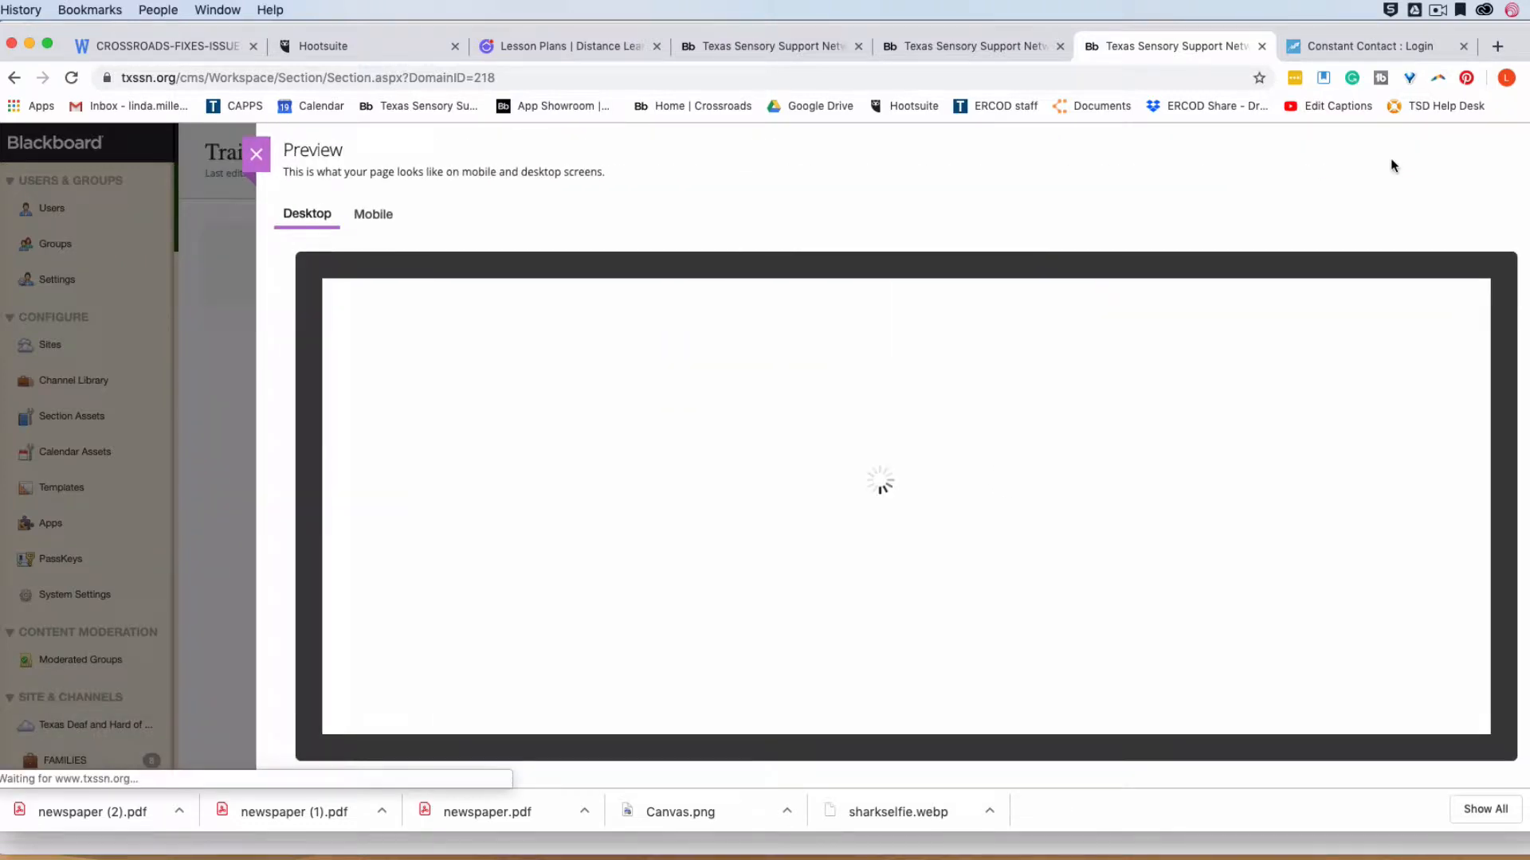
{"action": "scroll", "coordinate": [1173, 594], "scroll_direction": "down", "scroll_amount": 5}
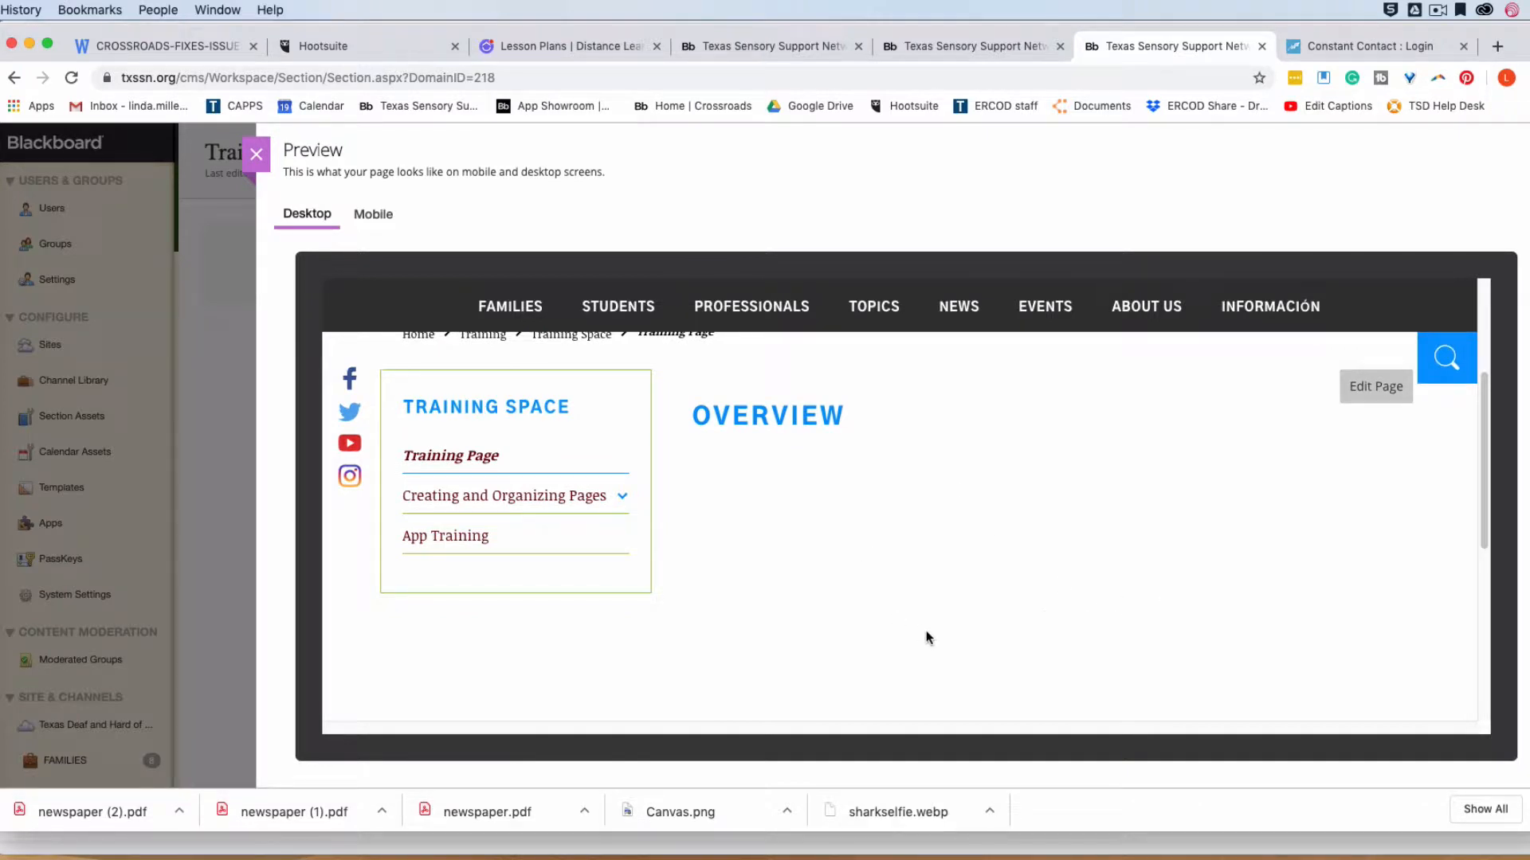
{"action": "scroll", "coordinate": [1035, 620], "scroll_direction": "up", "scroll_amount": 5}
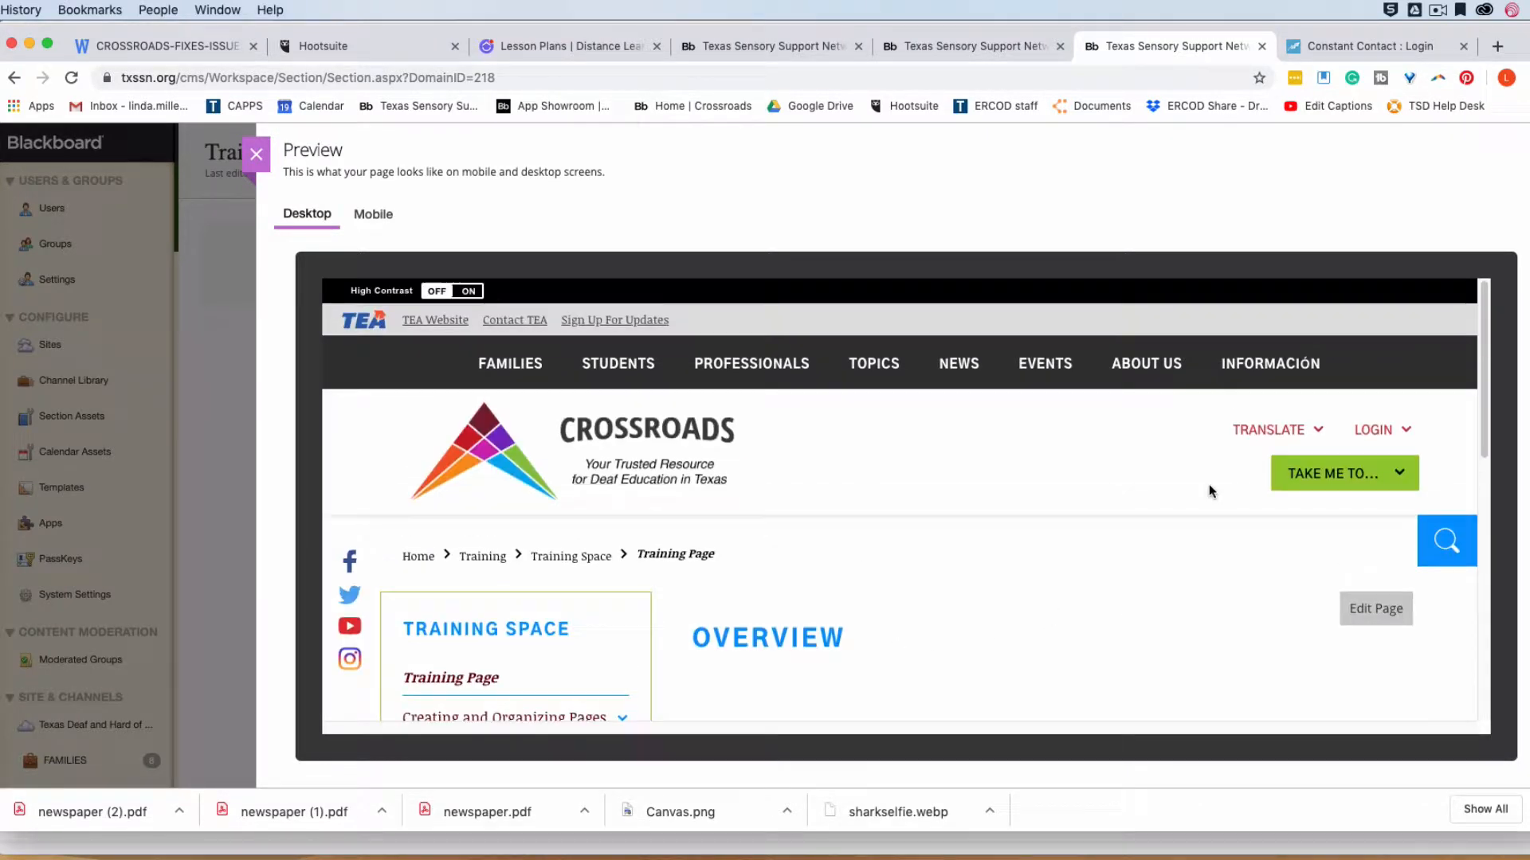
{"action": "left_click", "coordinate": [256, 154]}
Fill the Overview app with the Discovery Retreat text, from "A place where deaf and hard of hearing students" through the two upcoming retreat bullets.
{"action": "left_click", "coordinate": [359, 258]}
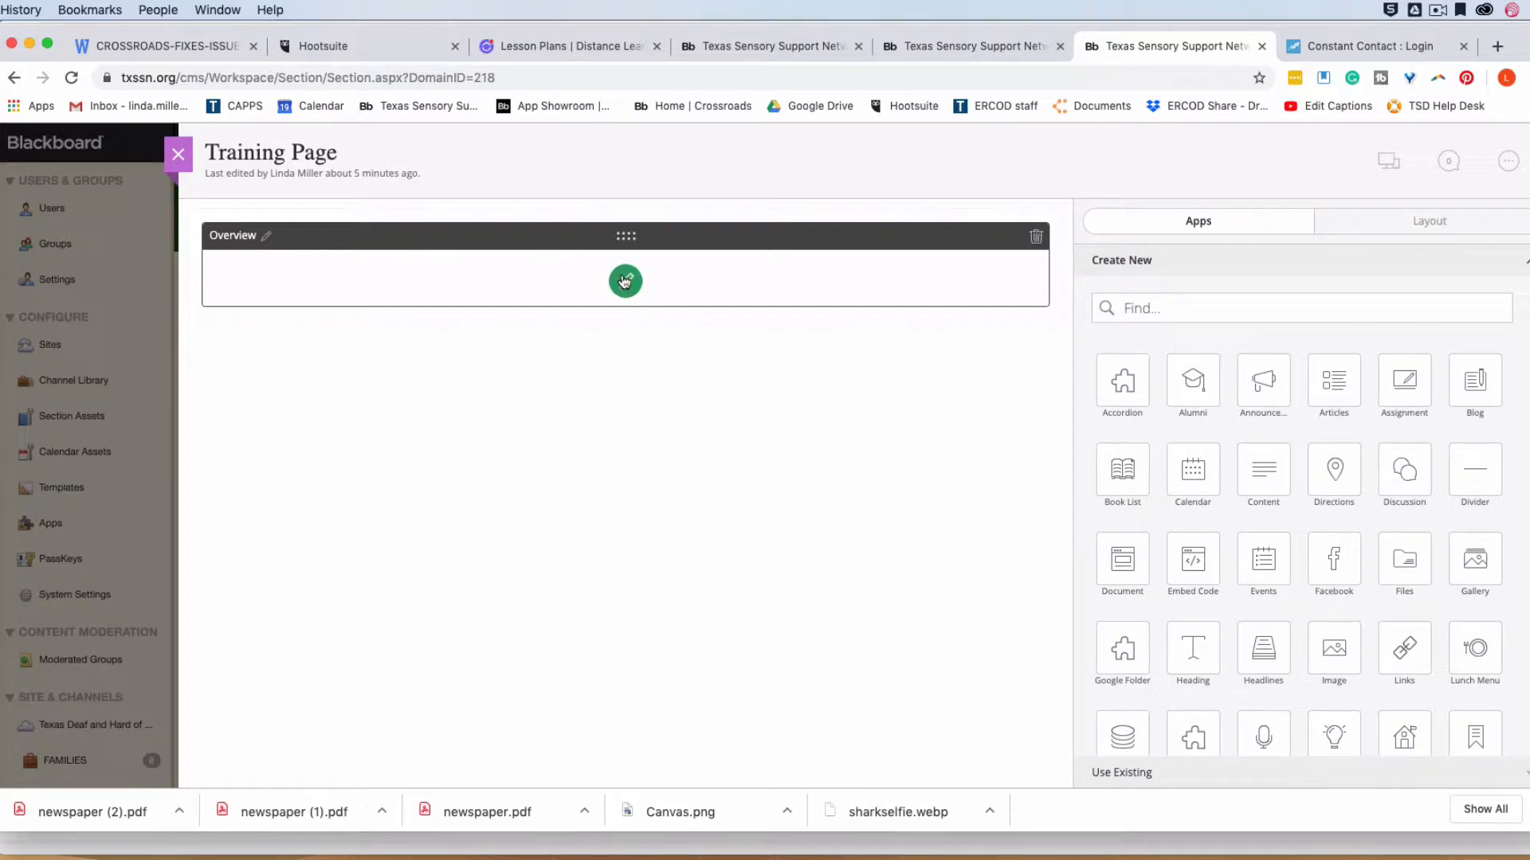
{"action": "left_click", "coordinate": [626, 280]}
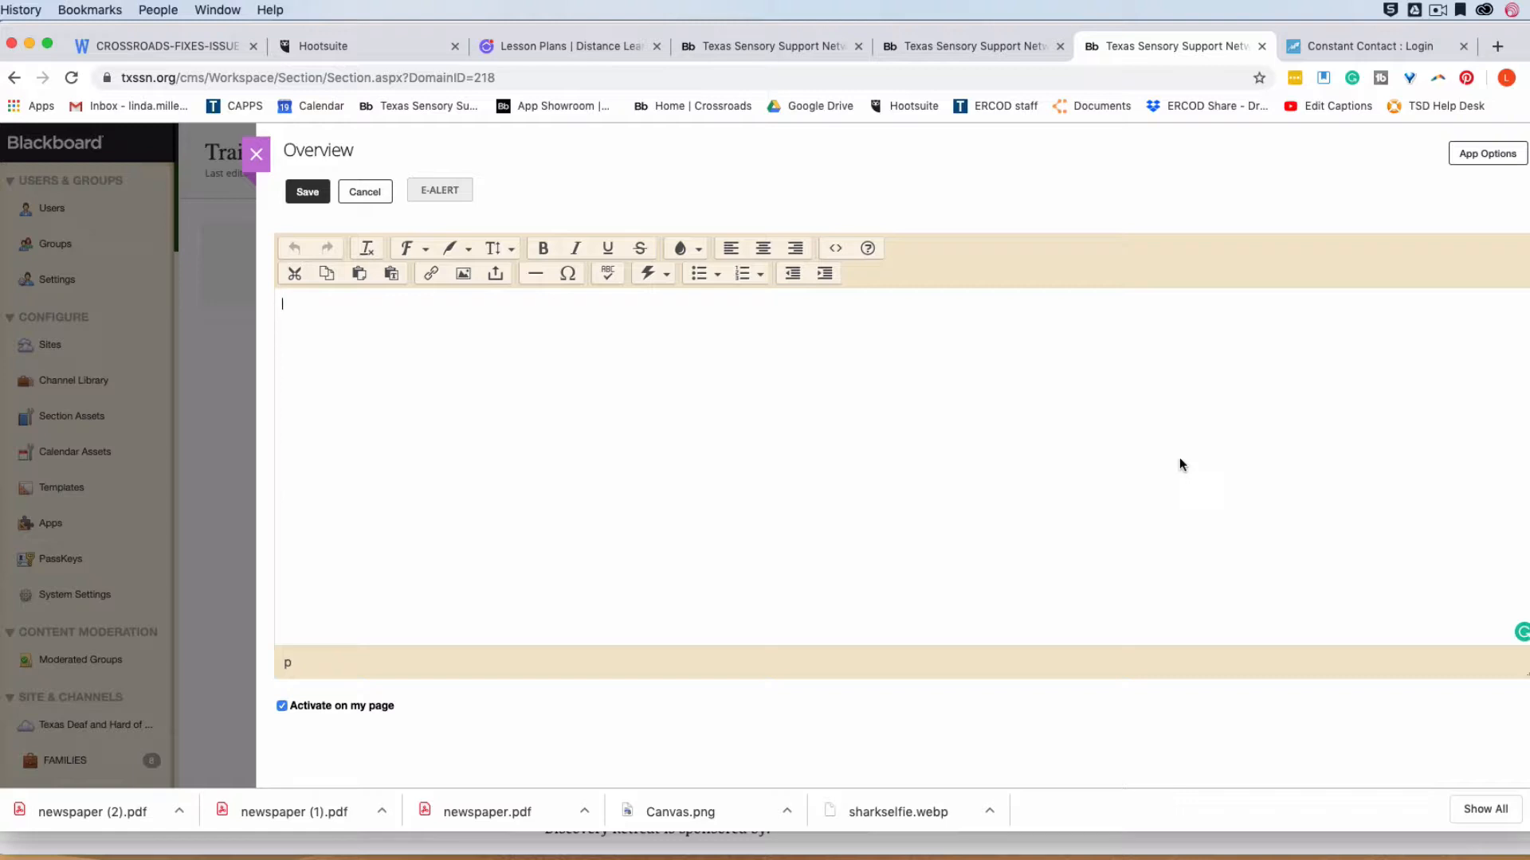
{"action": "type", "text": "A place where deaf and hard of hearing students discover who they are and who they want to be! Discovery Retreat is offered by the Educational Resource Center on Deafness at Texas School for the Deaf.  This program is a weekend retreat model for deaf and hard of hearing teens designed to provide opportunities for exploring self-identity and career options through adventure learning activities with adult role models. The retreat mainly targets students from mainstream educational programs who have not had ample opportunities to meet deaf peers or adult role models in their own communities. Upcoming Discovery Retreats November 15-17, 2019--Discovery Retreat: Self Driving Cars--for all Texas area deaf/hh students in 11th-12th grades. Spring 2020--Discovery Retreat: Self Driving Cars--for all Texas area deaf/hh students in 9th-10th grades."}
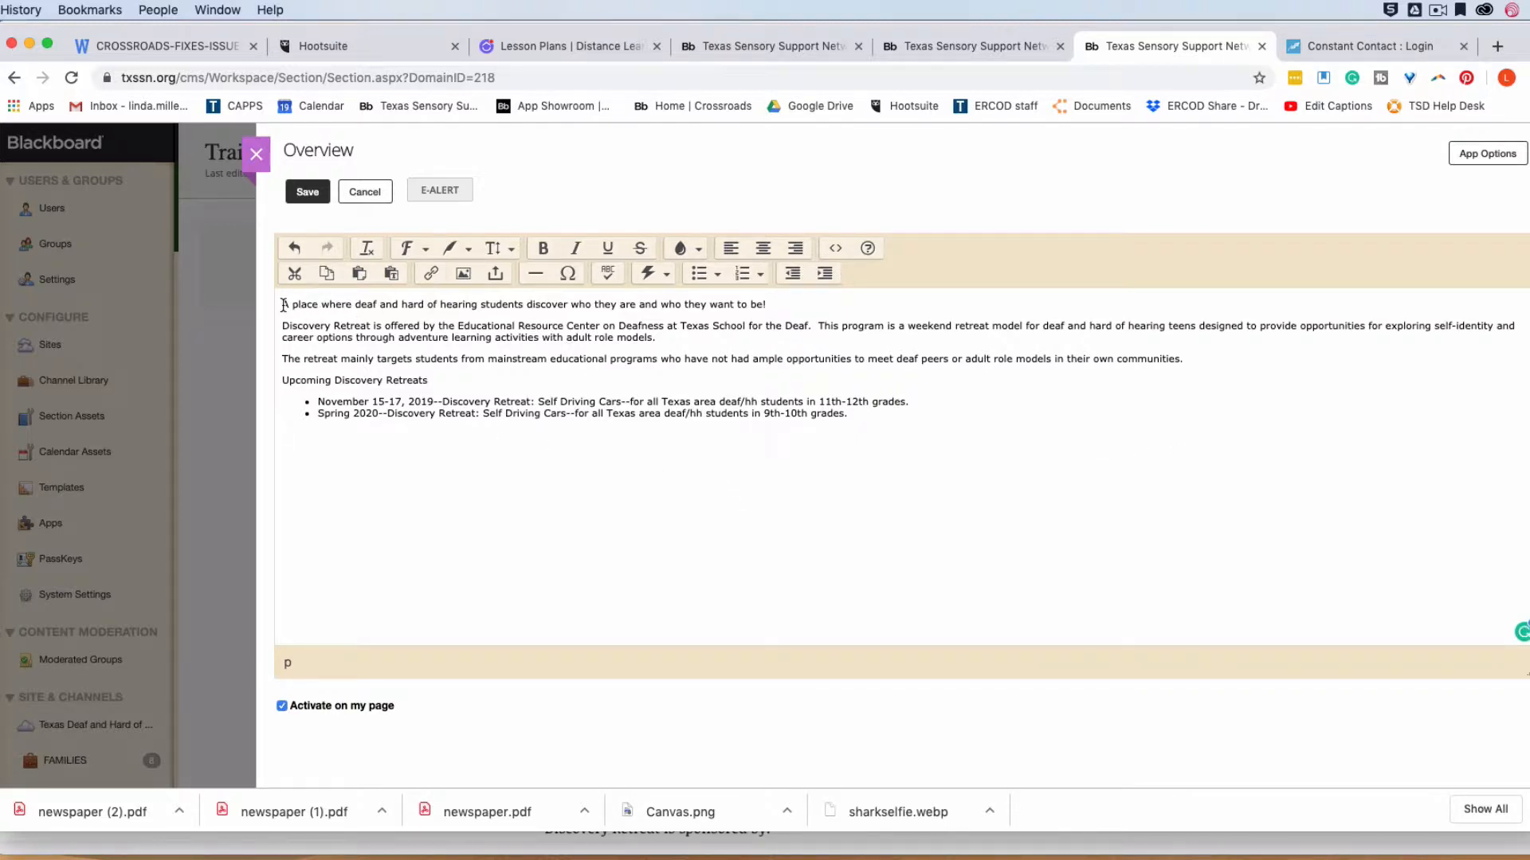
Format the opening line "A place where deaf and hard of hearing students discover who they are…" as Sub-Title(H2).
{"action": "left_click_drag", "start_coordinate": [284, 304], "coordinate": [770, 311]}
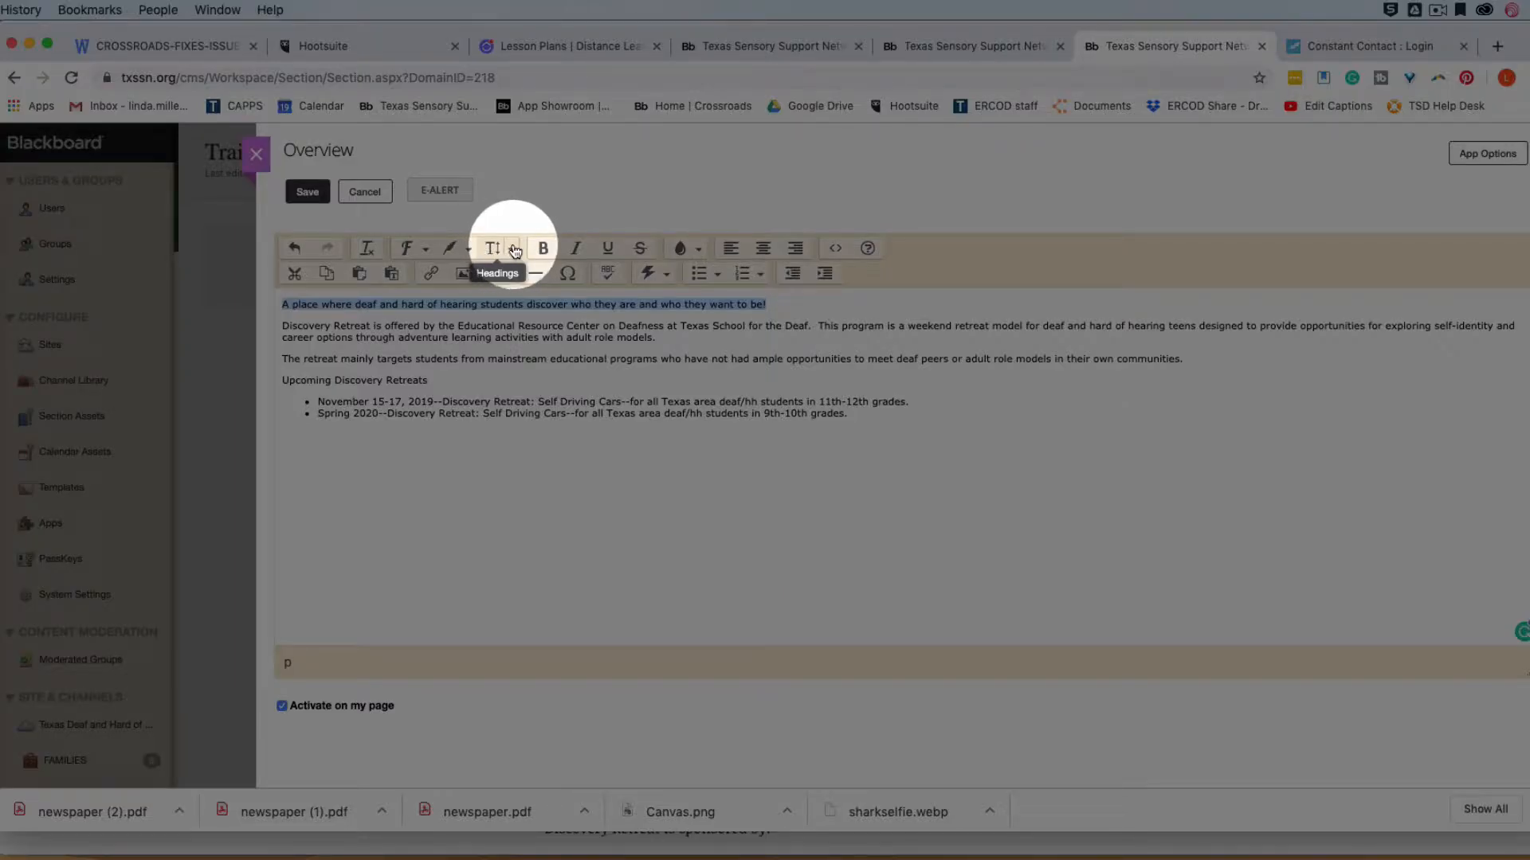
{"action": "left_click", "coordinate": [514, 250]}
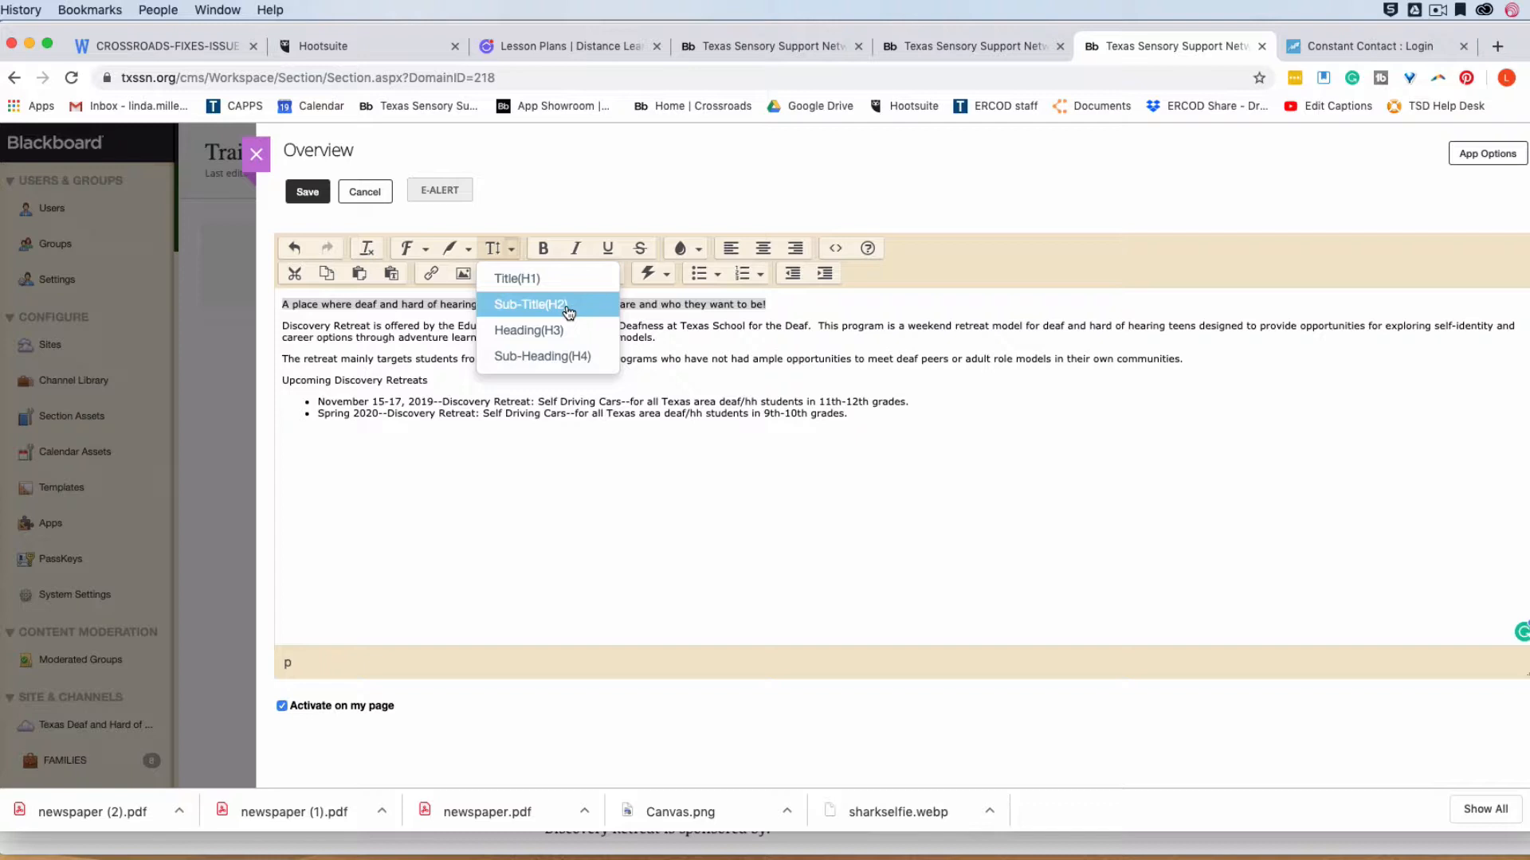
{"action": "left_click", "coordinate": [569, 312]}
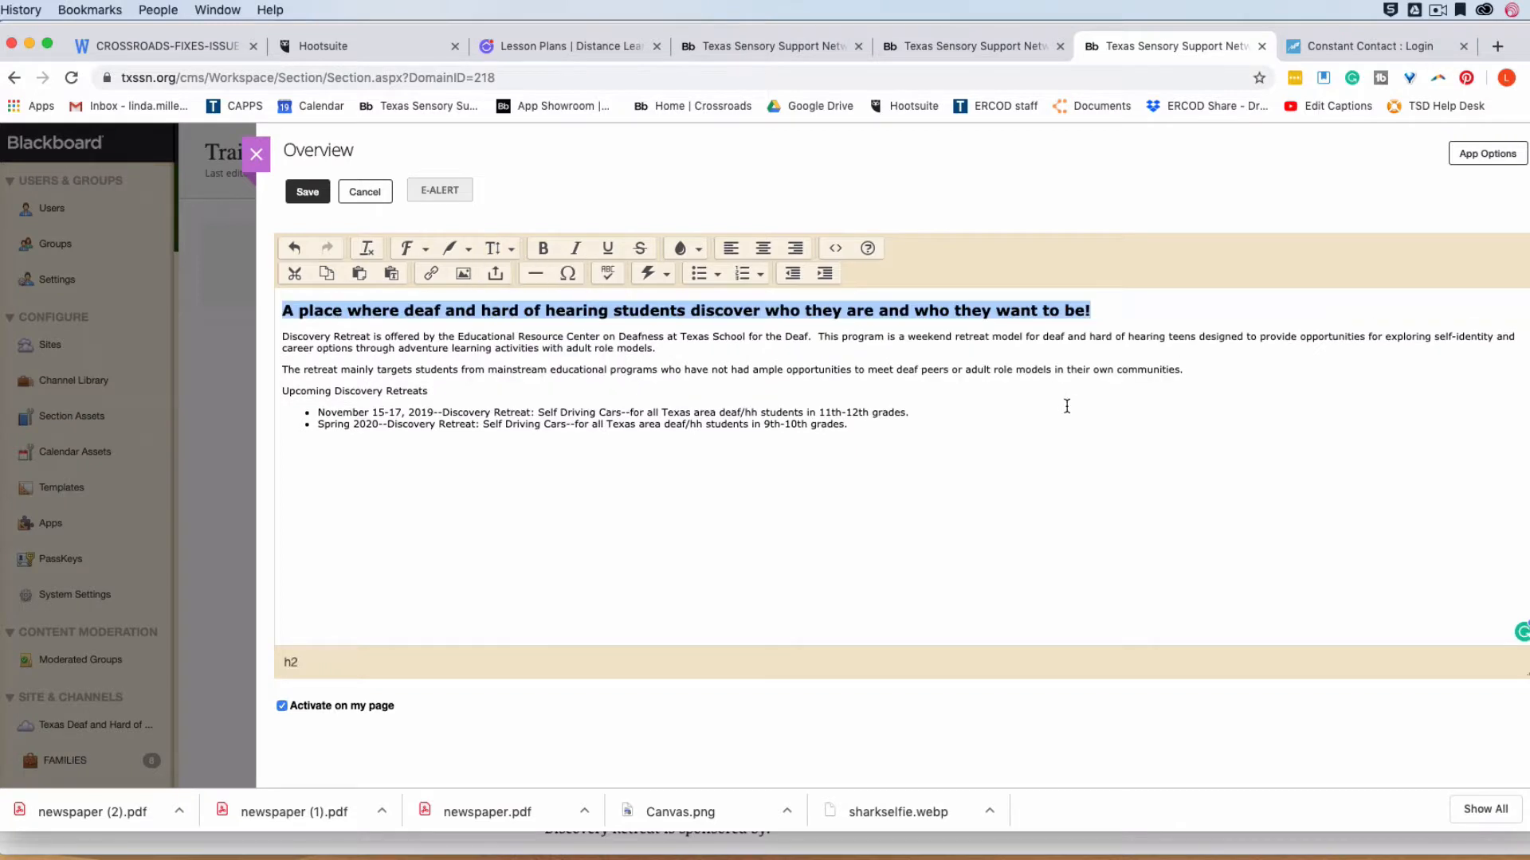
{"action": "left_click", "coordinate": [1069, 404]}
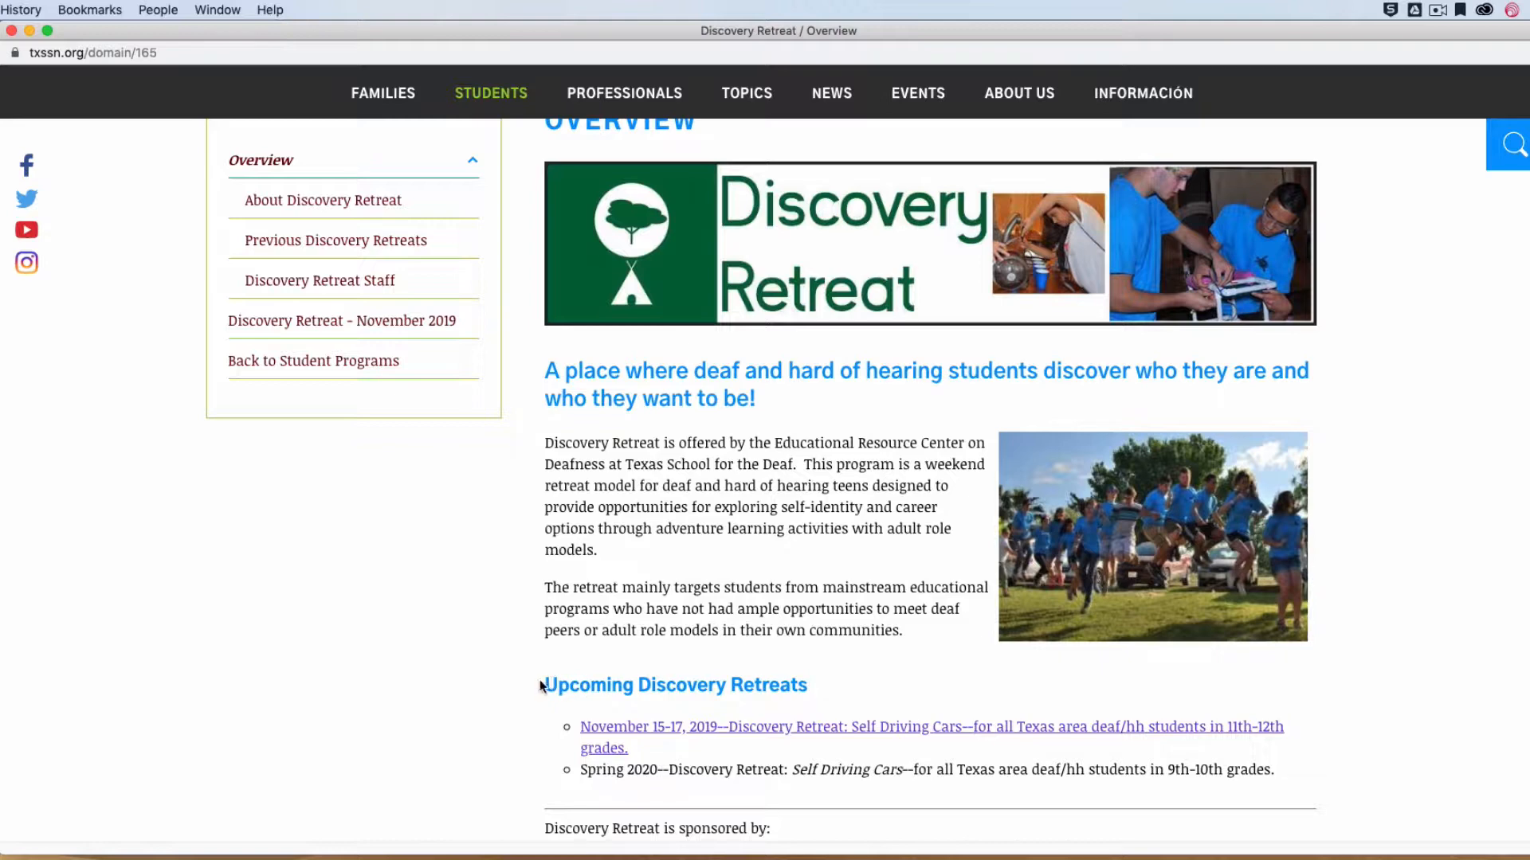
Format the "Upcoming Discovery Retreats" line above the bullets as Heading(H3), matching the published sample page.
{"action": "key", "text": "super+grave"}
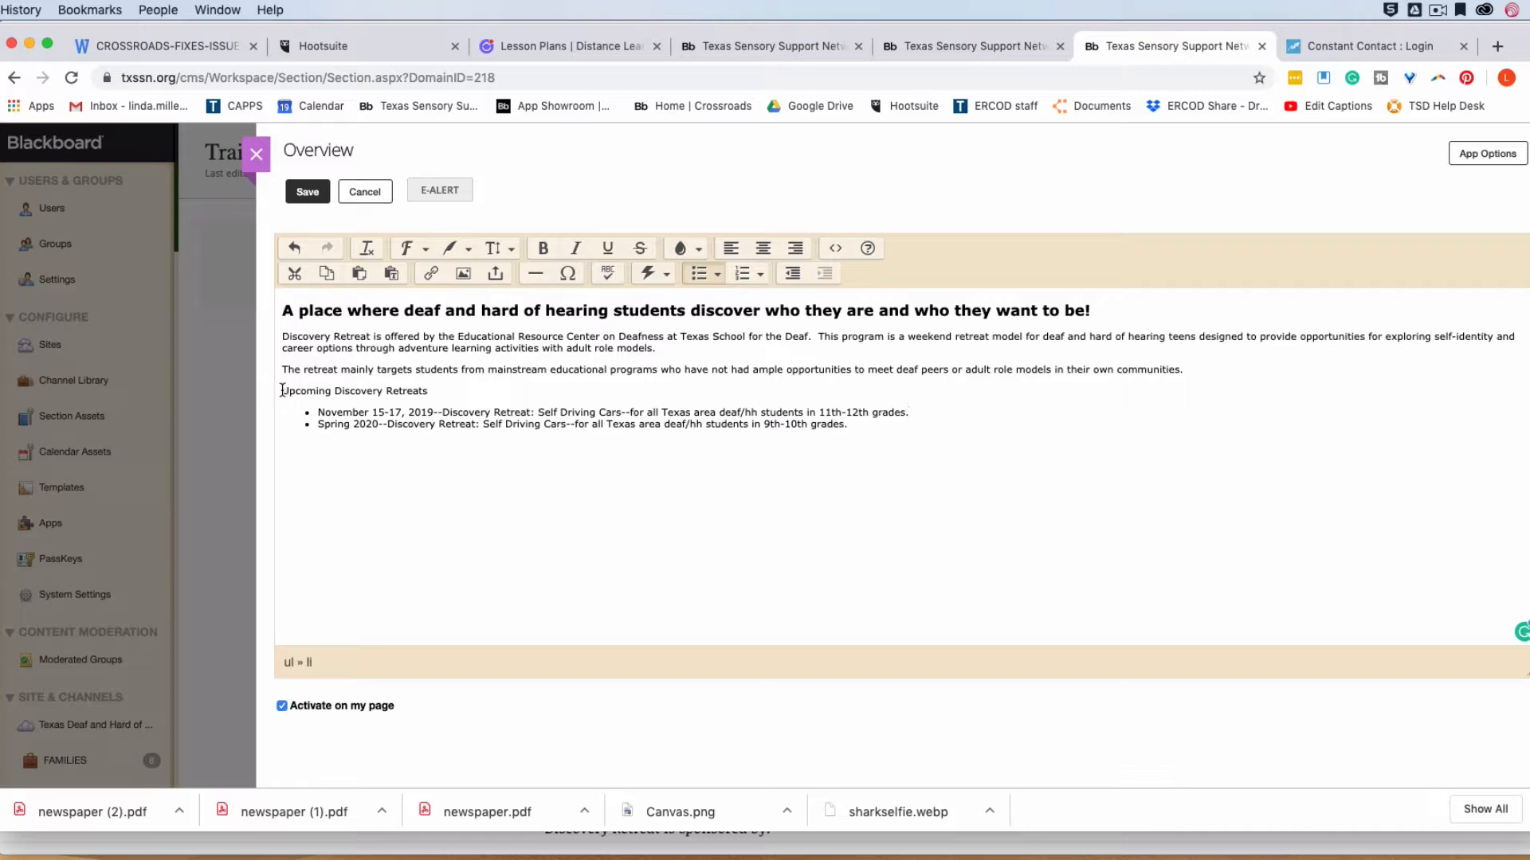
{"action": "left_click_drag", "start_coordinate": [282, 390], "coordinate": [435, 390]}
{"action": "left_click", "coordinate": [512, 249]}
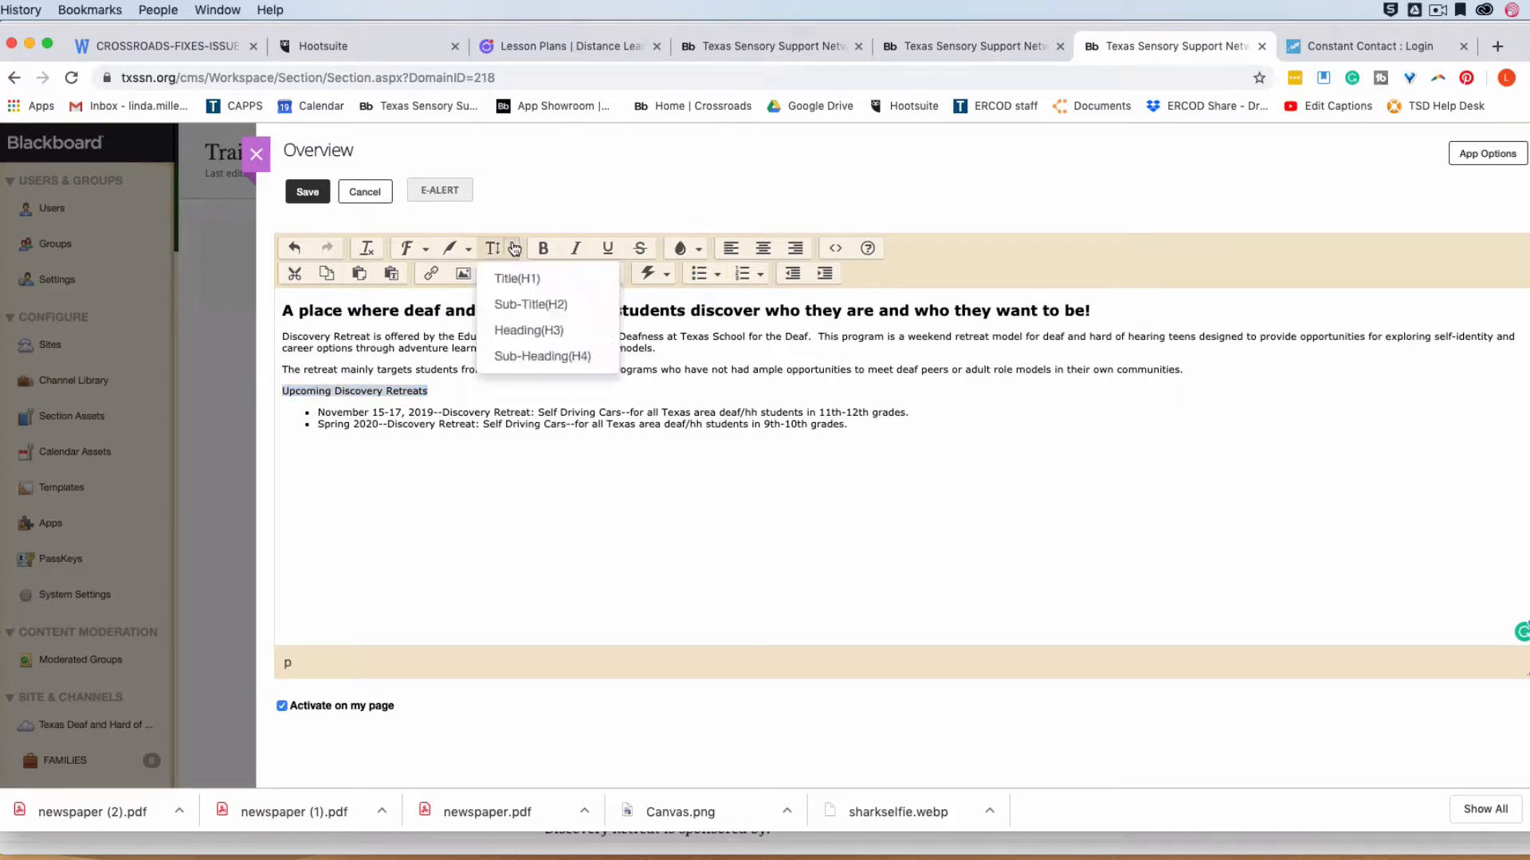
{"action": "left_click", "coordinate": [558, 337]}
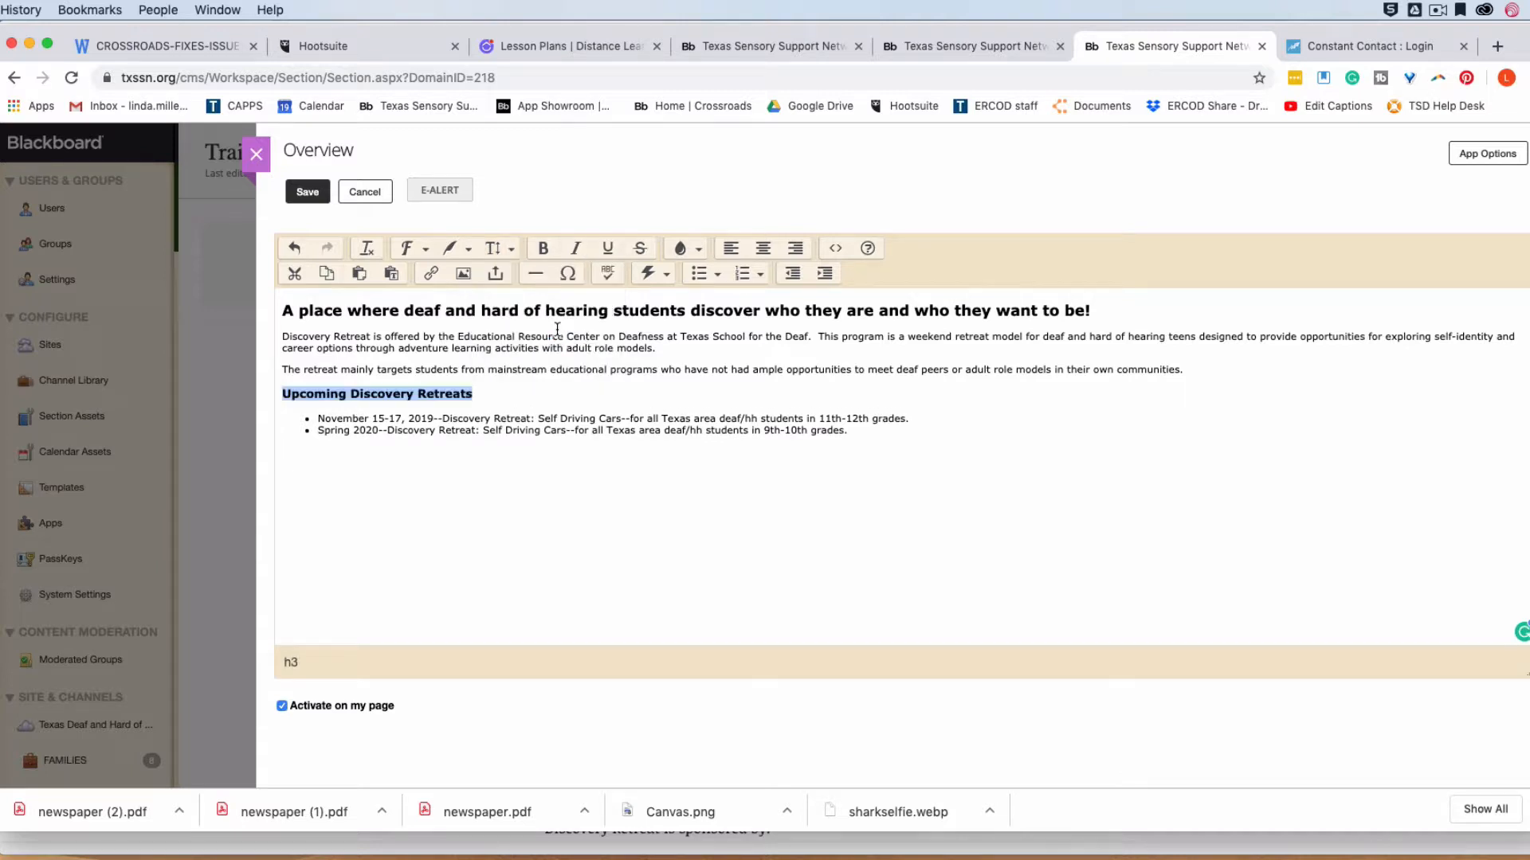
{"action": "left_click", "coordinate": [577, 519]}
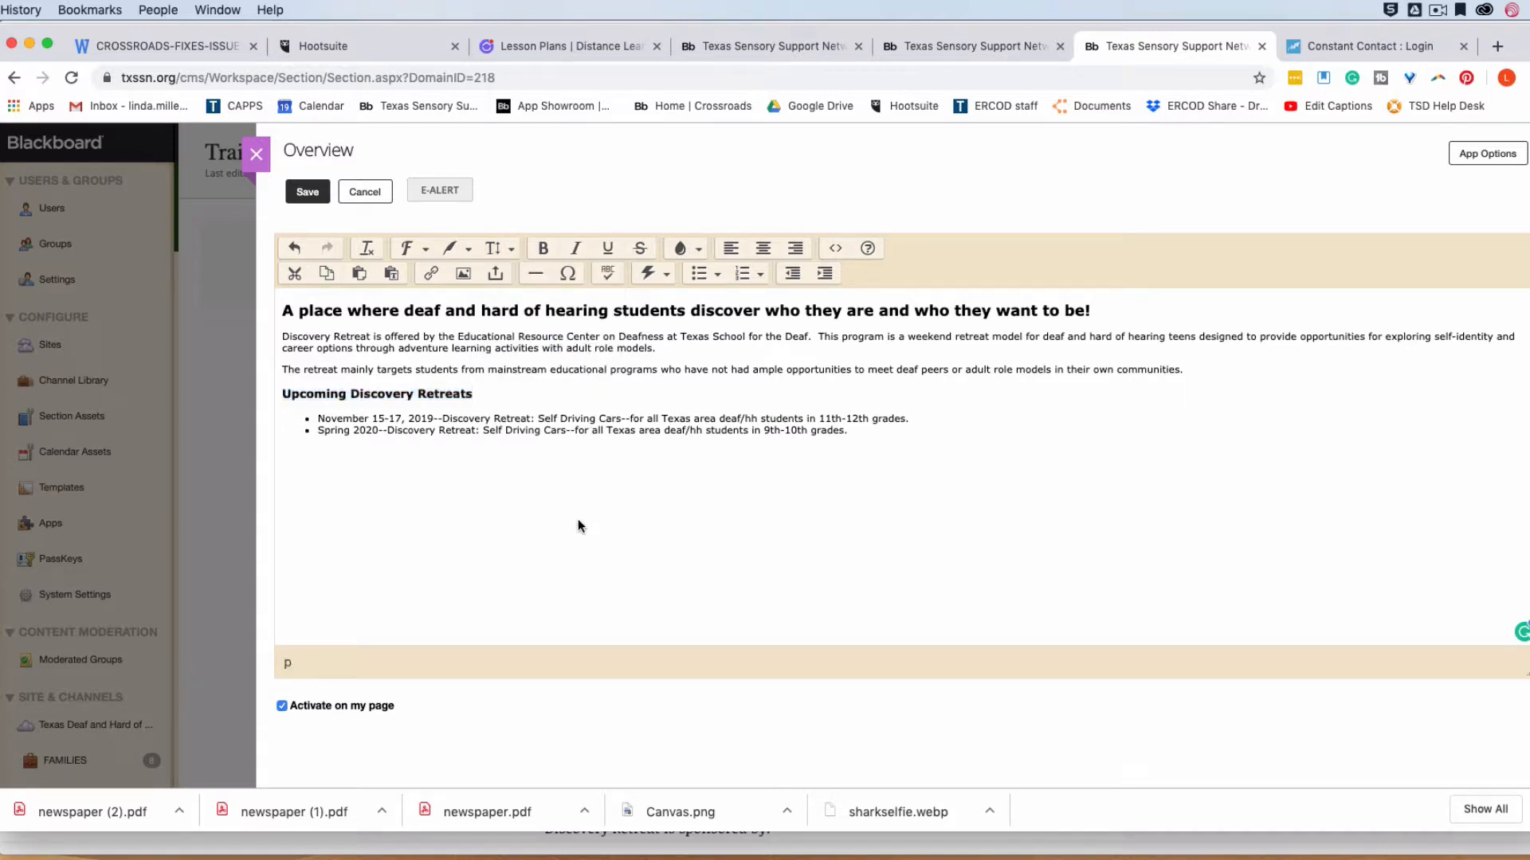
Check the heading levels offered for the opening line and for the "Upcoming Discovery Retreats" line.
{"action": "left_click", "coordinate": [403, 310]}
{"action": "left_click", "coordinate": [511, 248]}
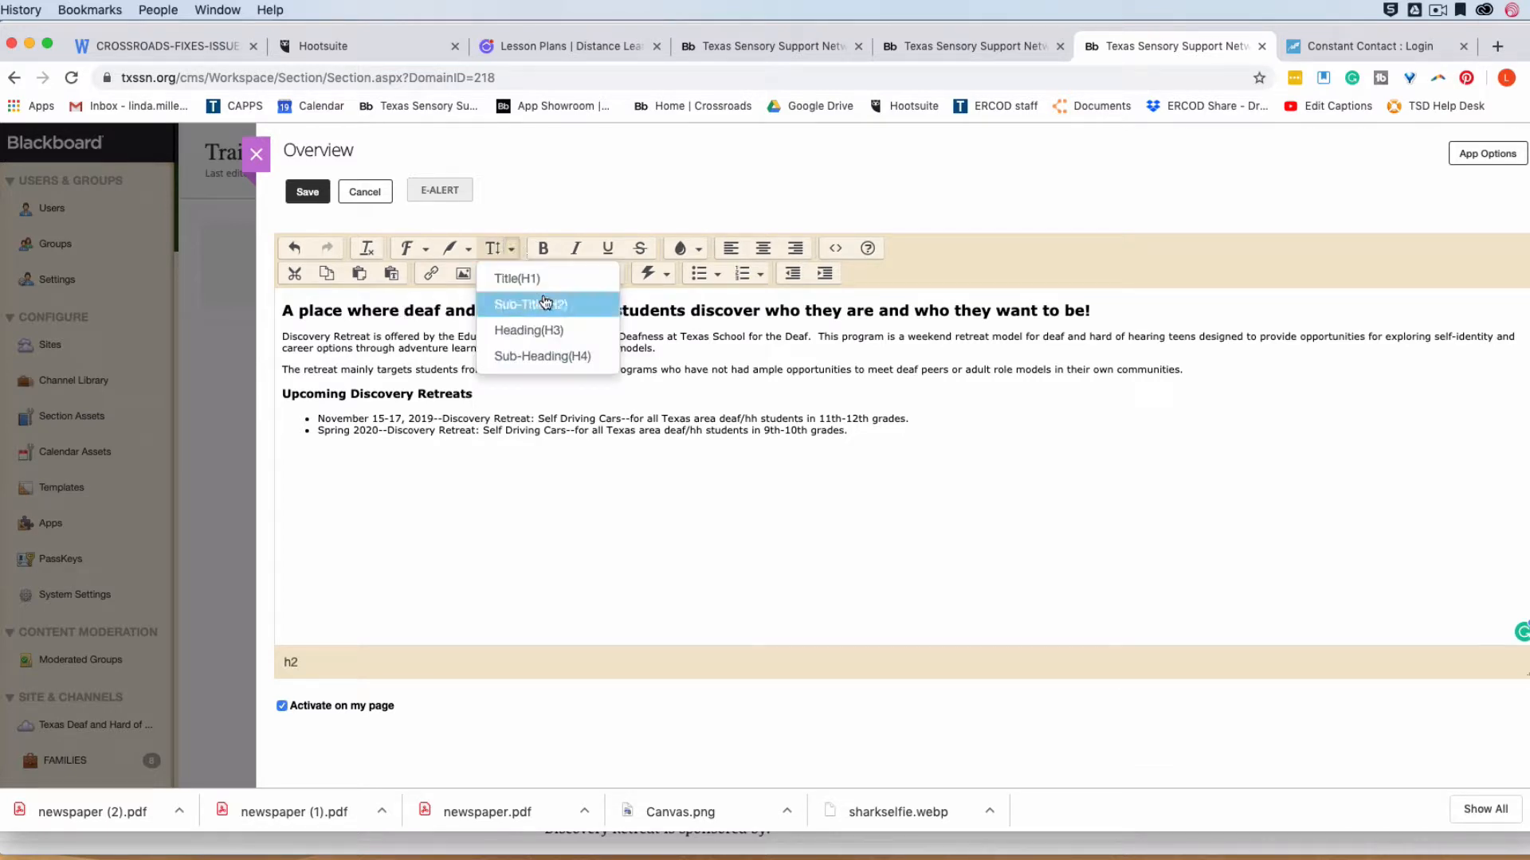
{"action": "left_click", "coordinate": [512, 249]}
{"action": "left_click", "coordinate": [386, 384]}
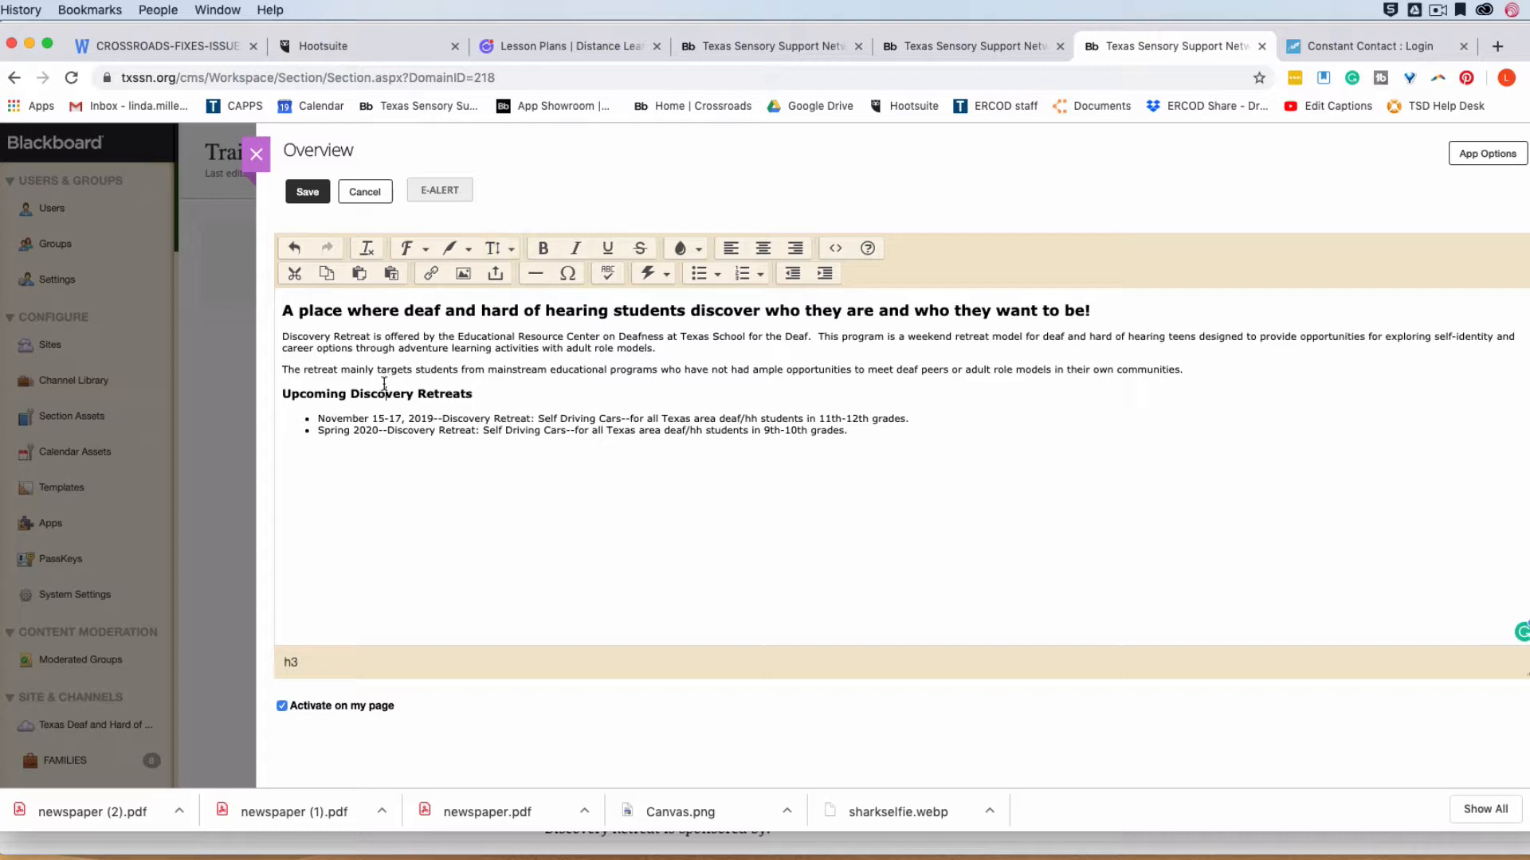
{"action": "left_click", "coordinate": [511, 249]}
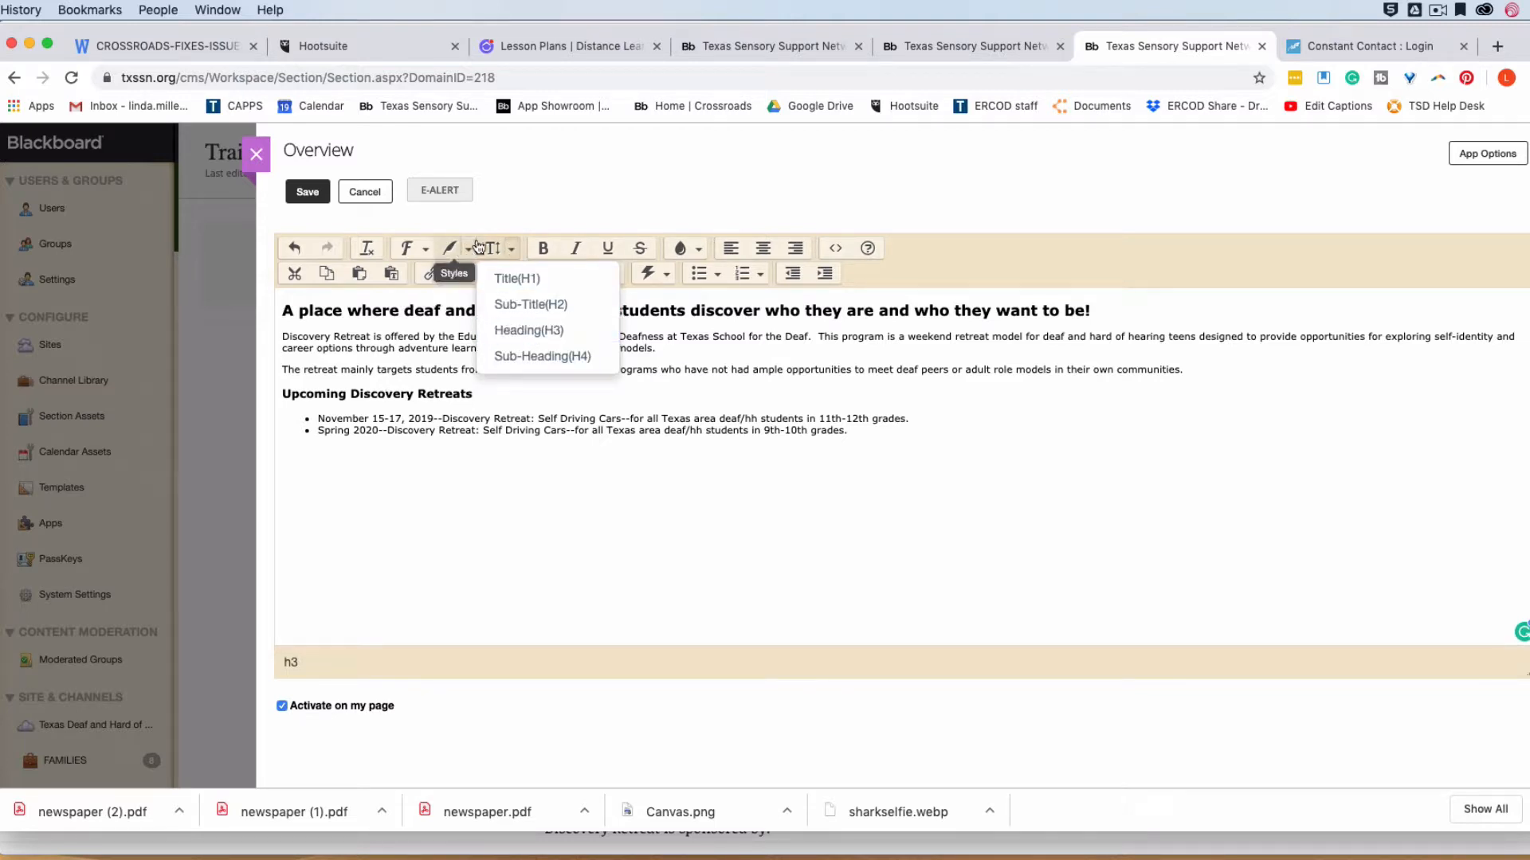
Keep the "Upcoming Discovery Retreats" line as Heading(H3), save the Overview content and close its editor.
{"action": "left_click", "coordinate": [514, 252]}
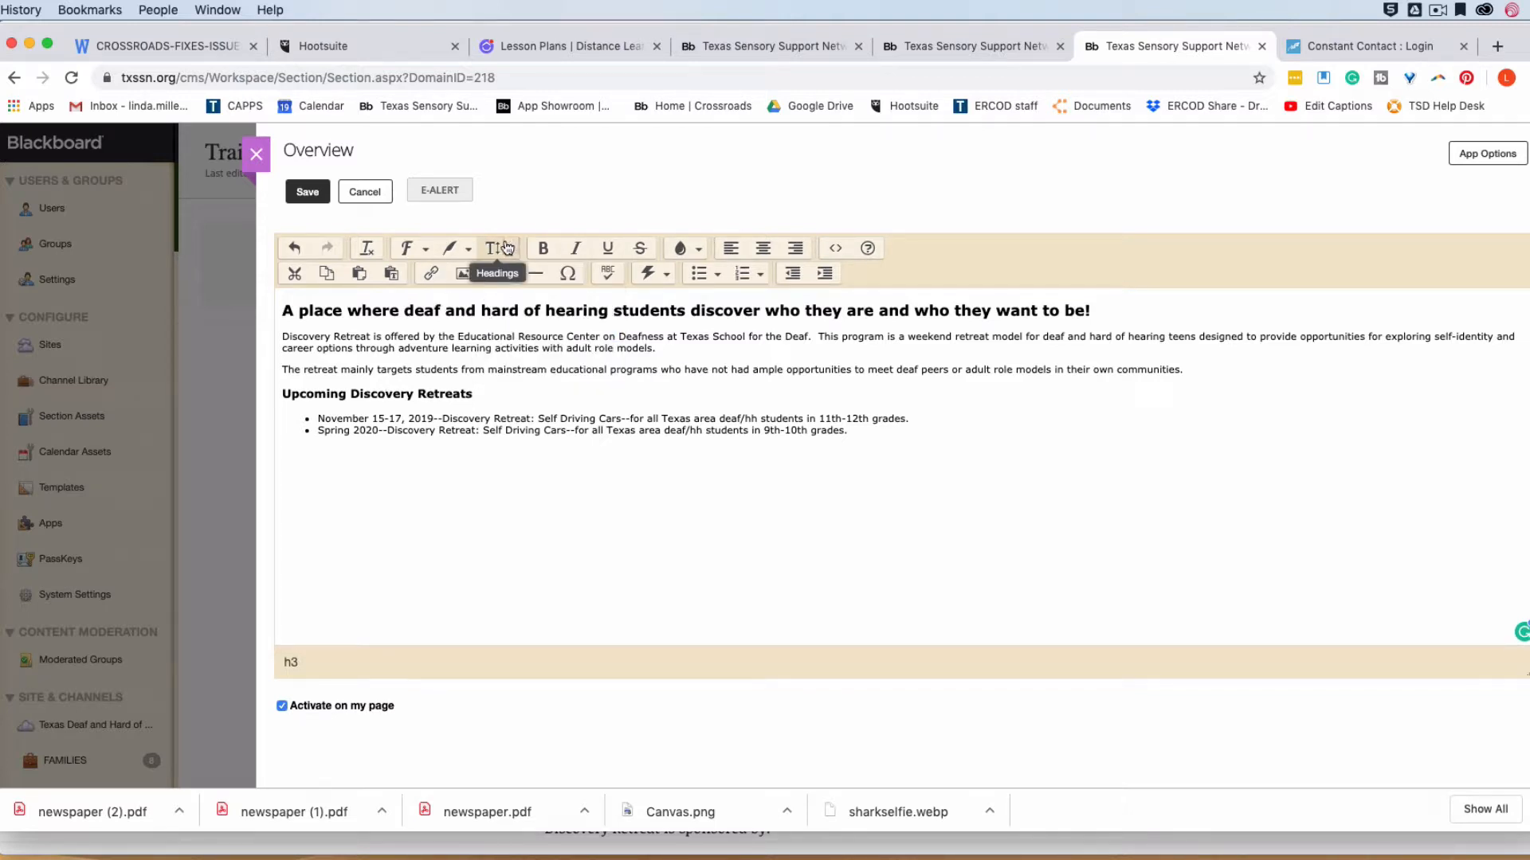
{"action": "left_click", "coordinate": [511, 250]}
{"action": "left_click", "coordinate": [500, 331]}
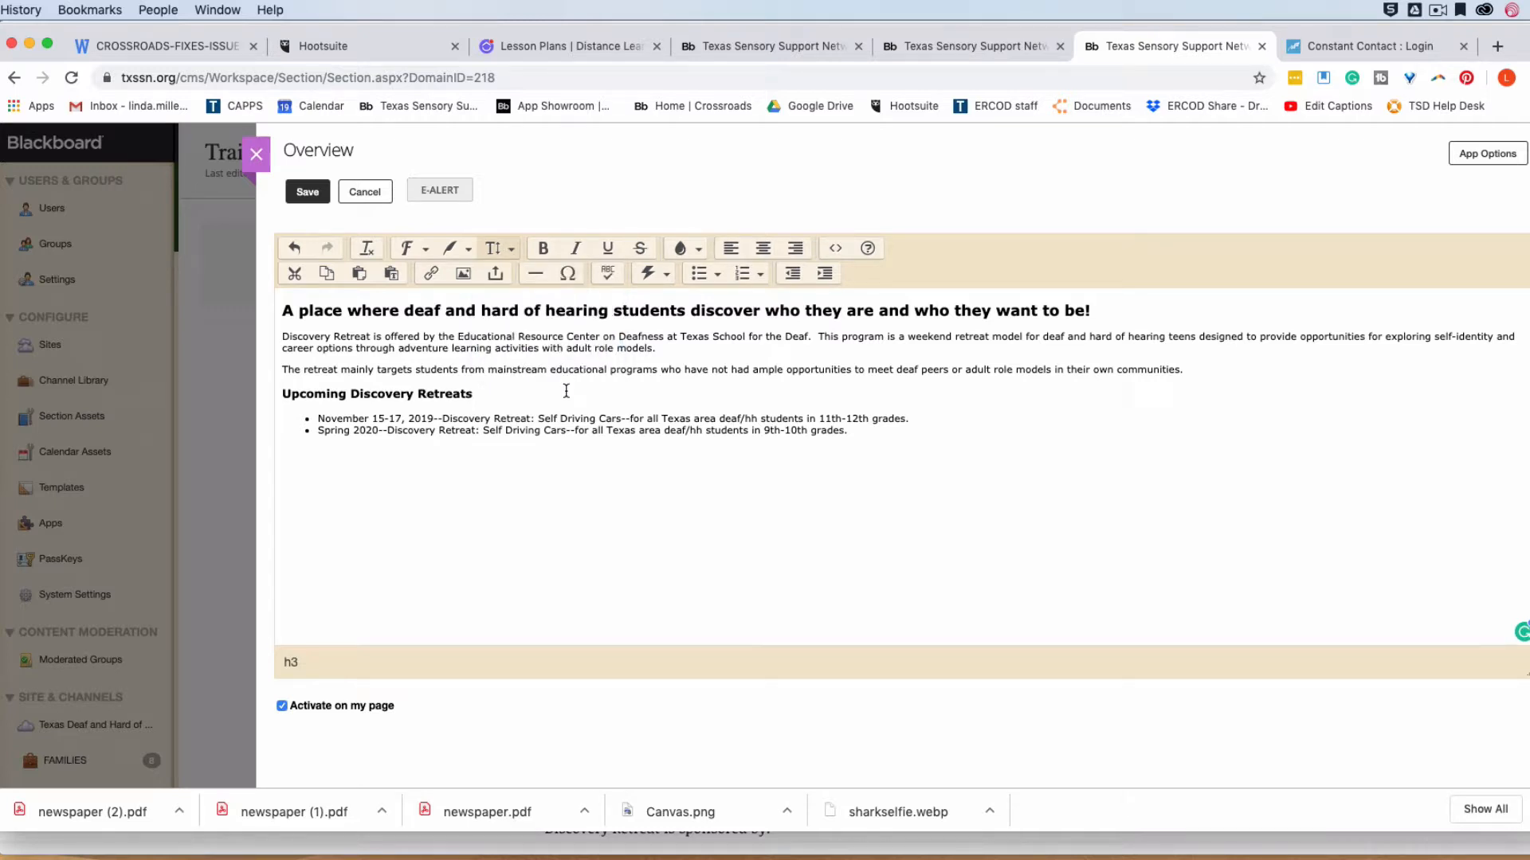
{"action": "left_click", "coordinate": [308, 194]}
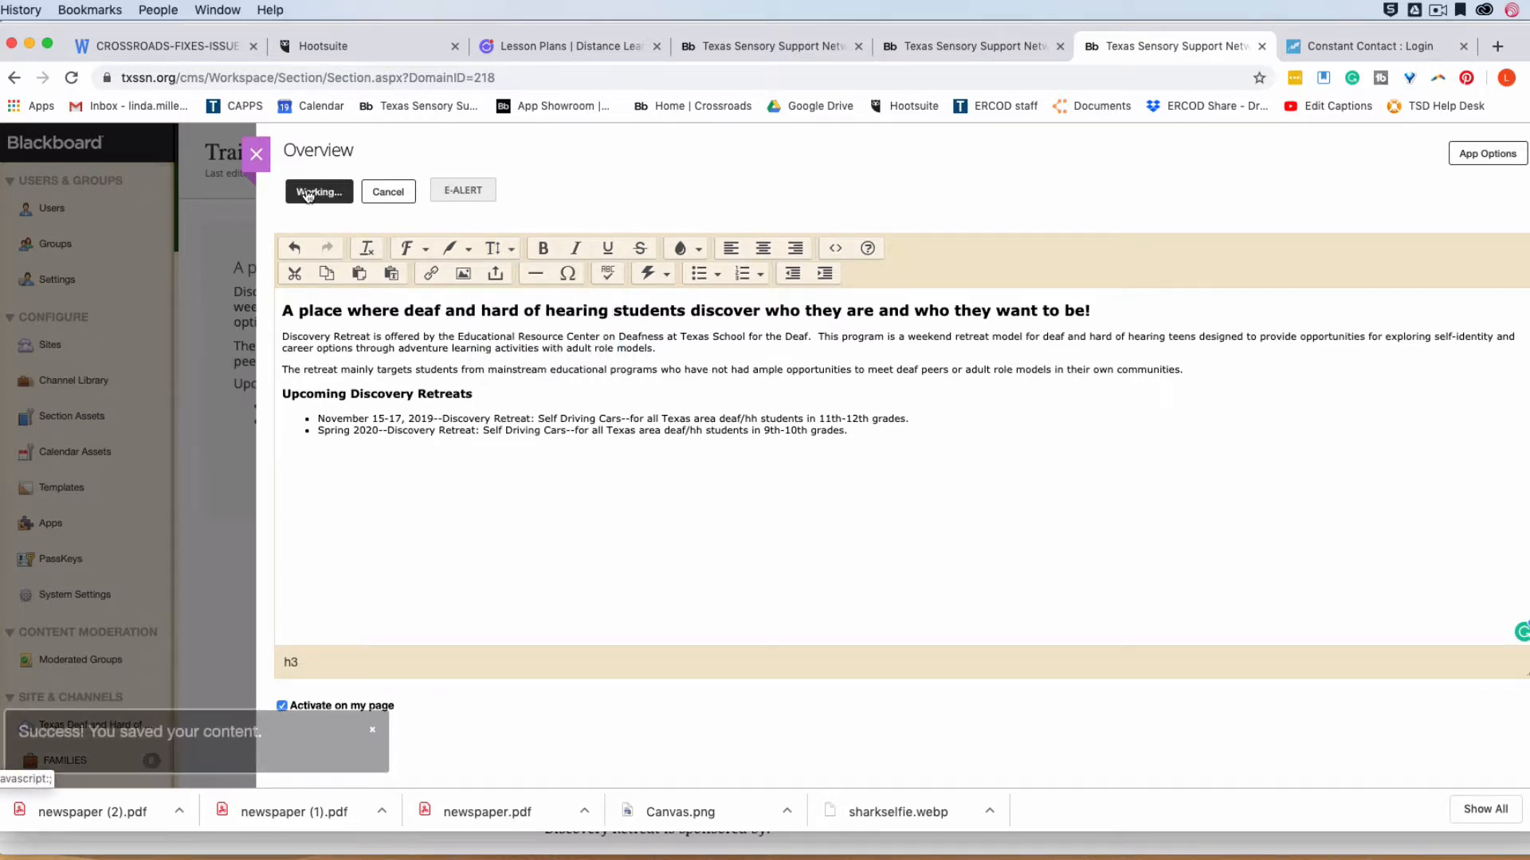
{"action": "left_click", "coordinate": [257, 155]}
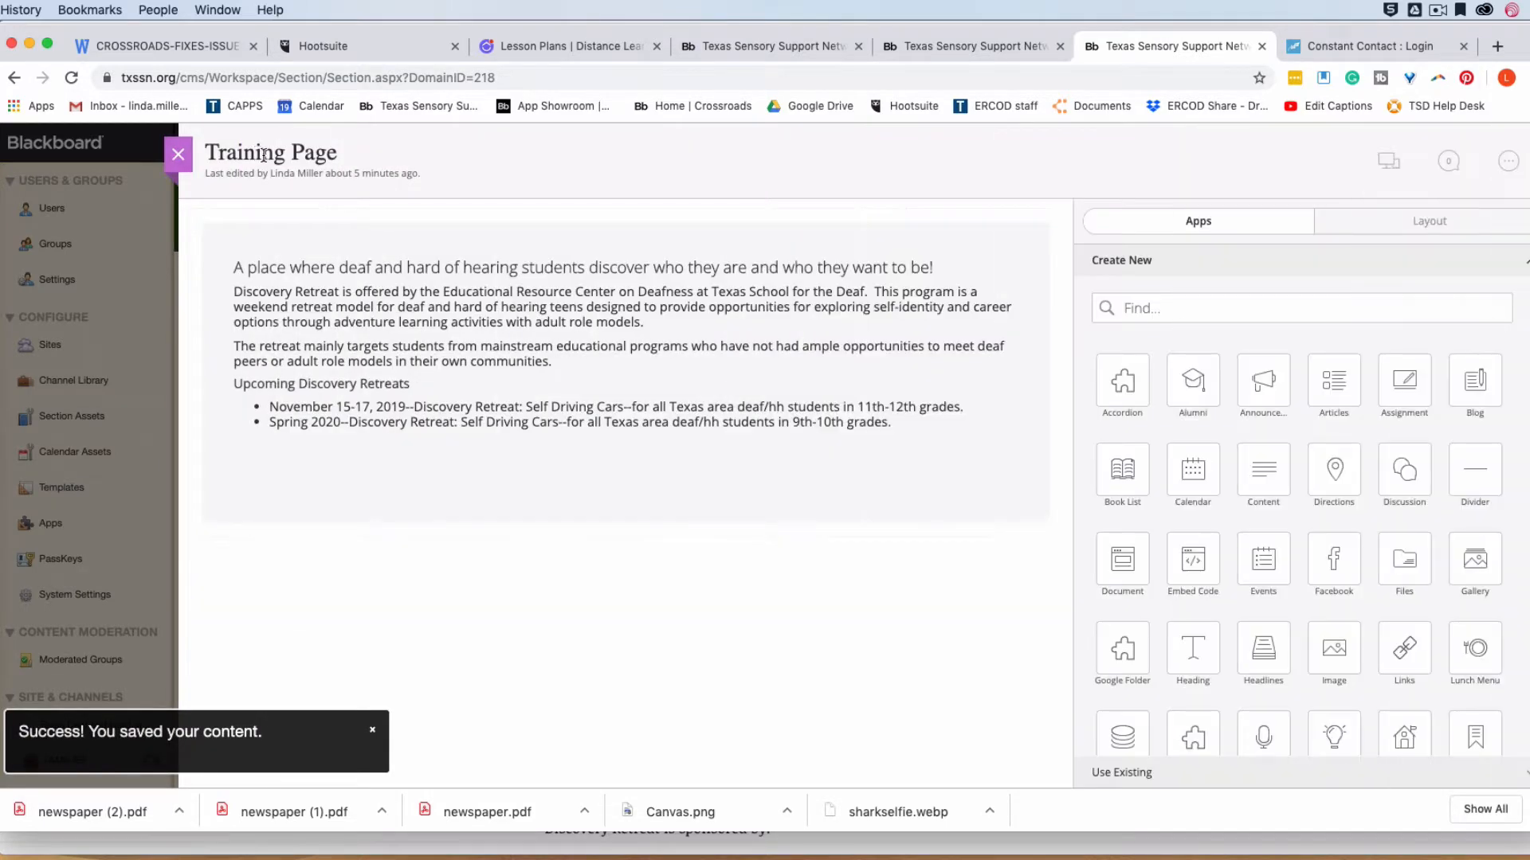
Preview the Training Page for desktop and examine the Overview title, both heading levels and the retreat text.
{"action": "left_click", "coordinate": [1387, 162]}
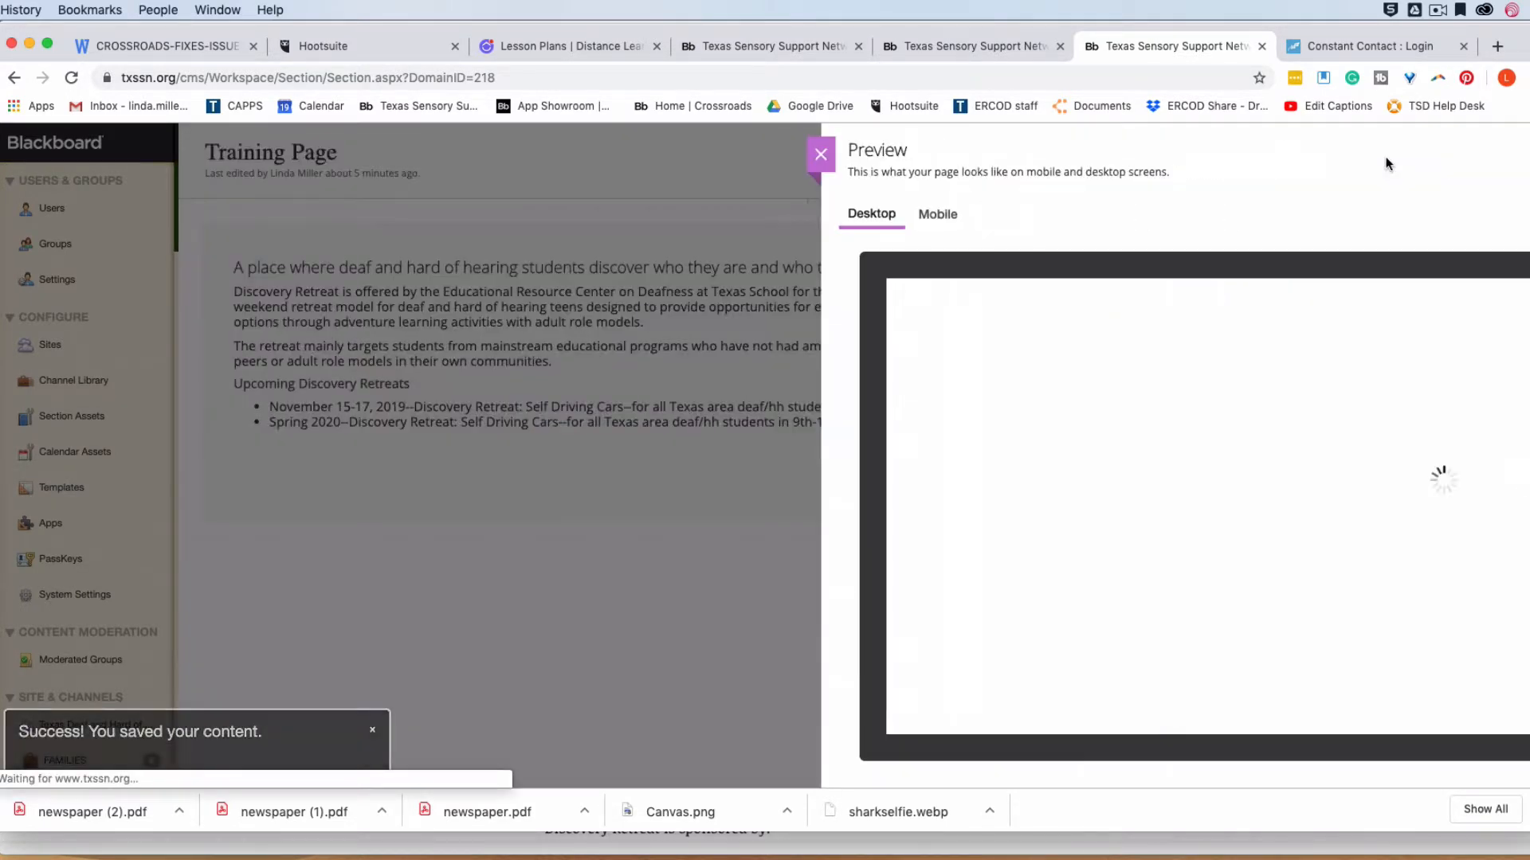
{"action": "scroll", "coordinate": [1016, 510], "scroll_direction": "down", "scroll_amount": 2}
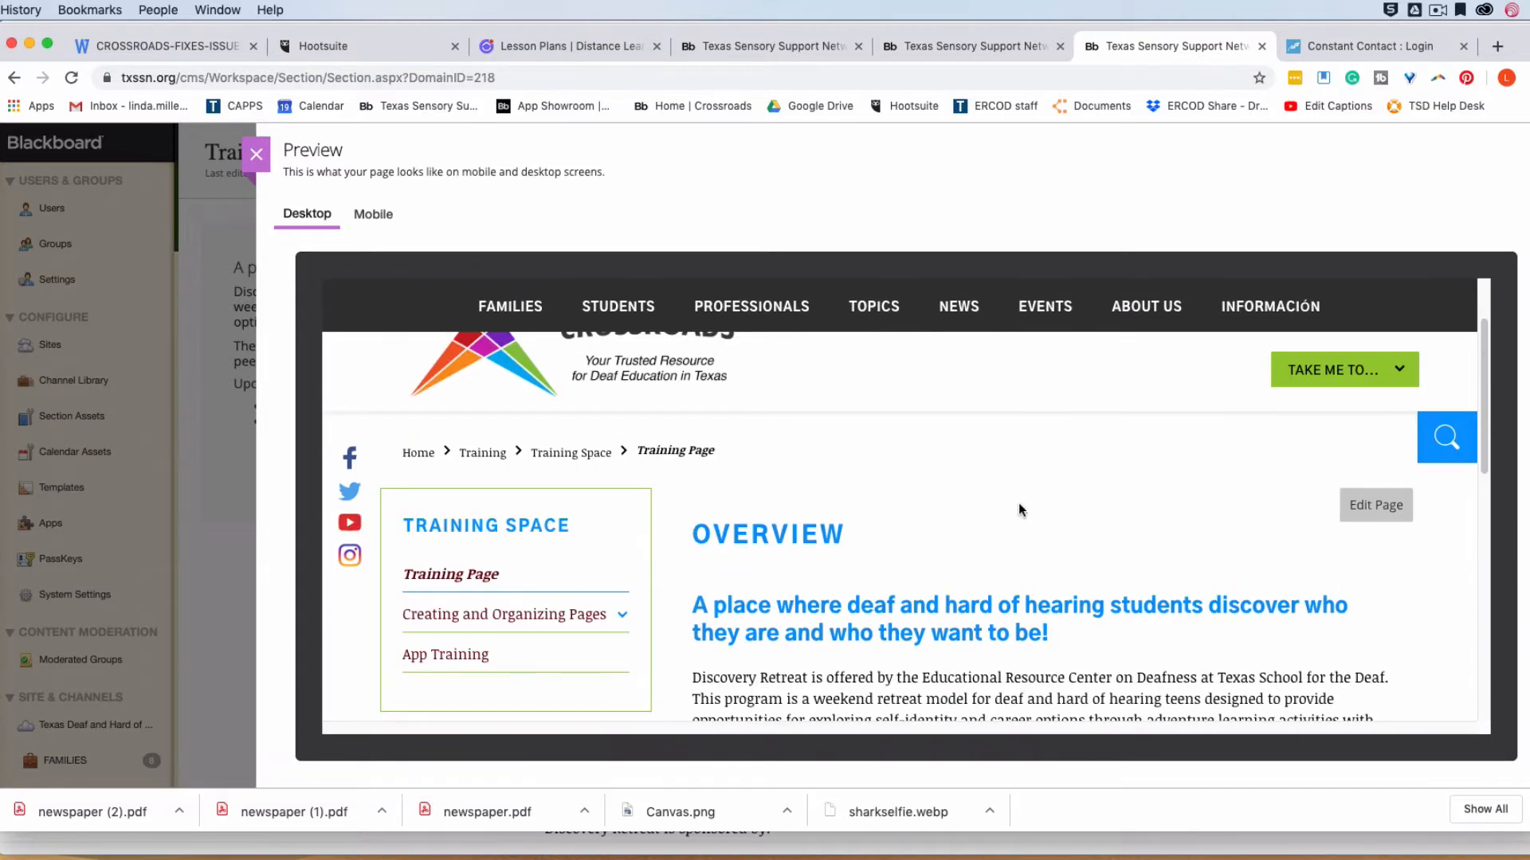
{"action": "scroll", "coordinate": [1021, 504], "scroll_direction": "down", "scroll_amount": 4}
{"action": "scroll", "coordinate": [1023, 498], "scroll_direction": "down", "scroll_amount": 4}
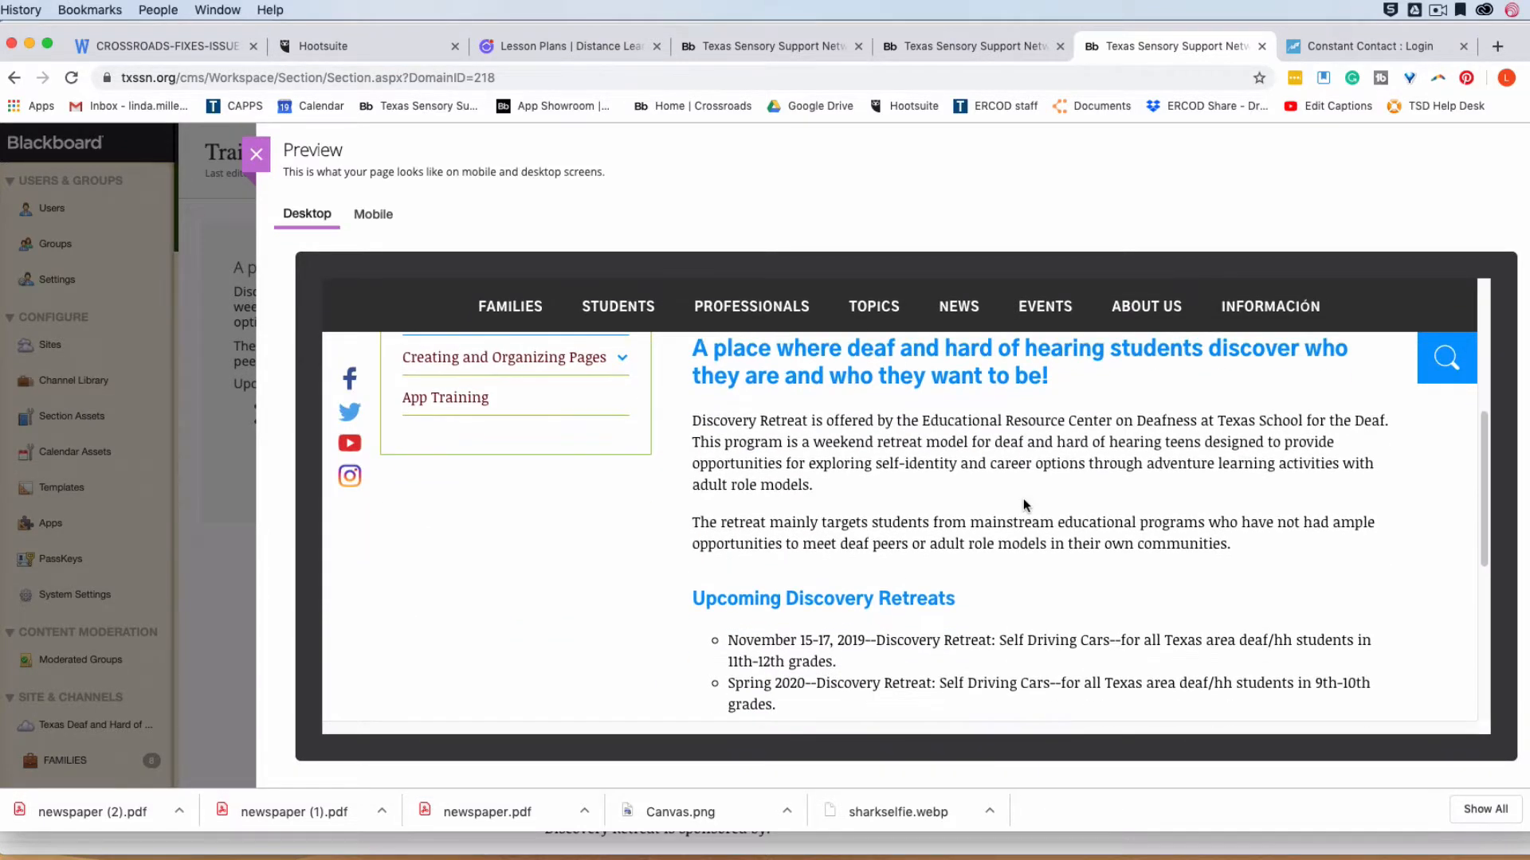
{"action": "scroll", "coordinate": [999, 577], "scroll_direction": "up", "scroll_amount": 3}
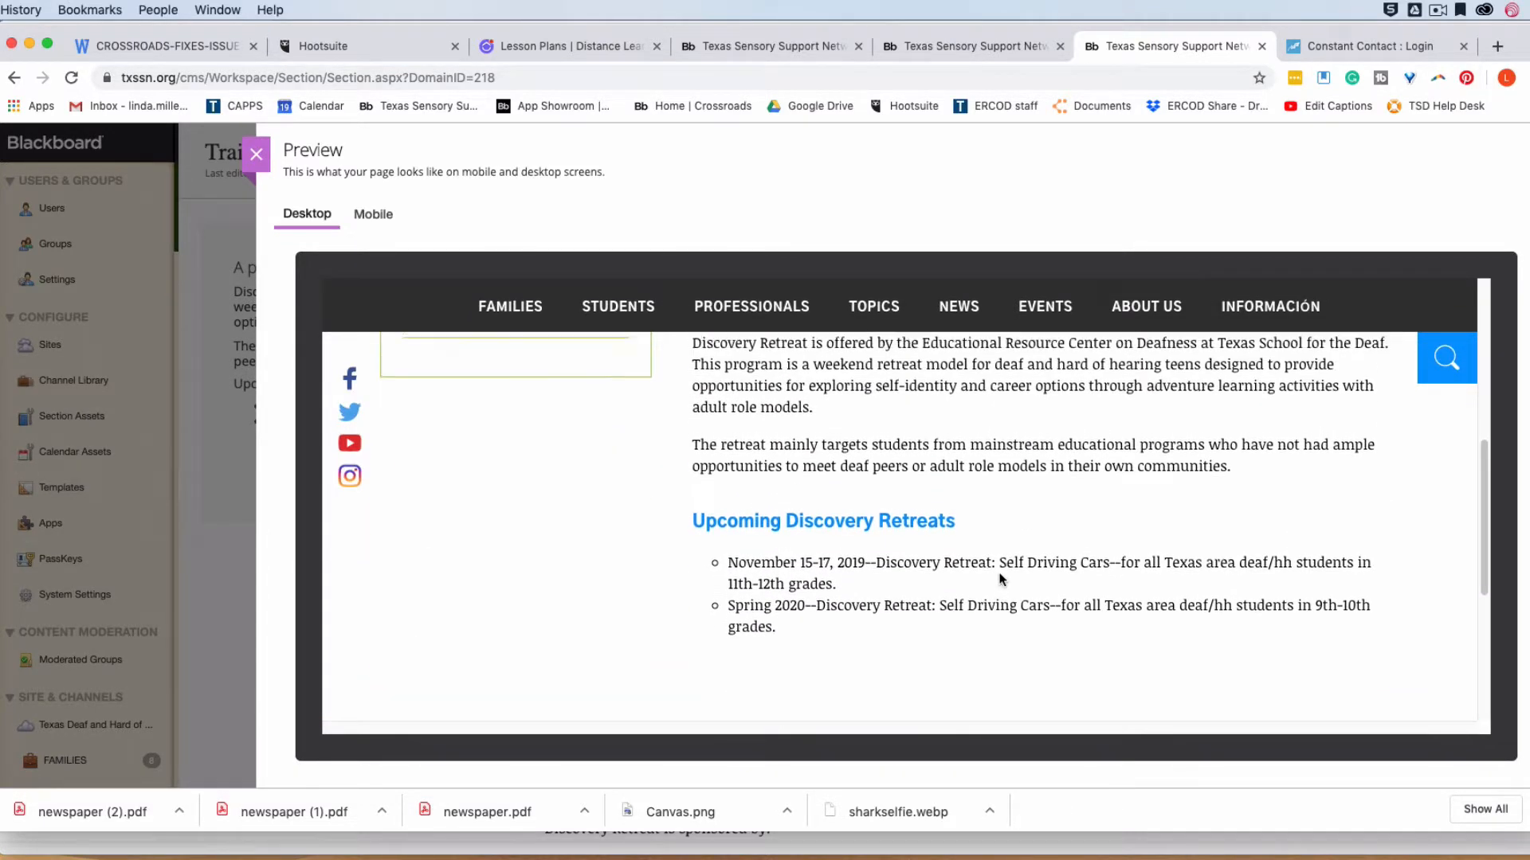
{"action": "scroll", "coordinate": [999, 573], "scroll_direction": "up", "scroll_amount": 4}
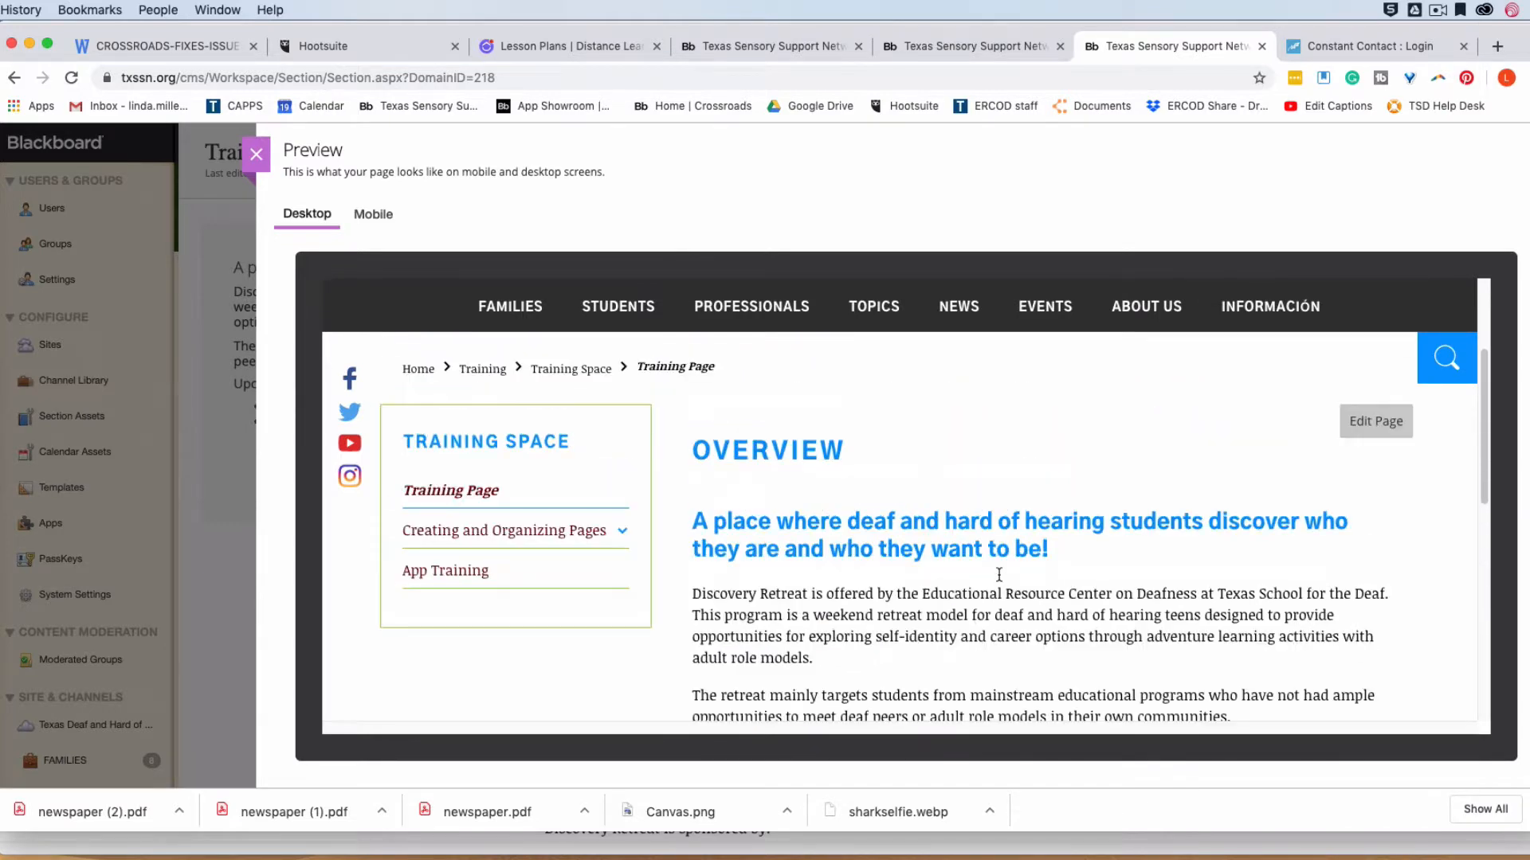
{"action": "scroll", "coordinate": [1076, 590], "scroll_direction": "up", "scroll_amount": 2}
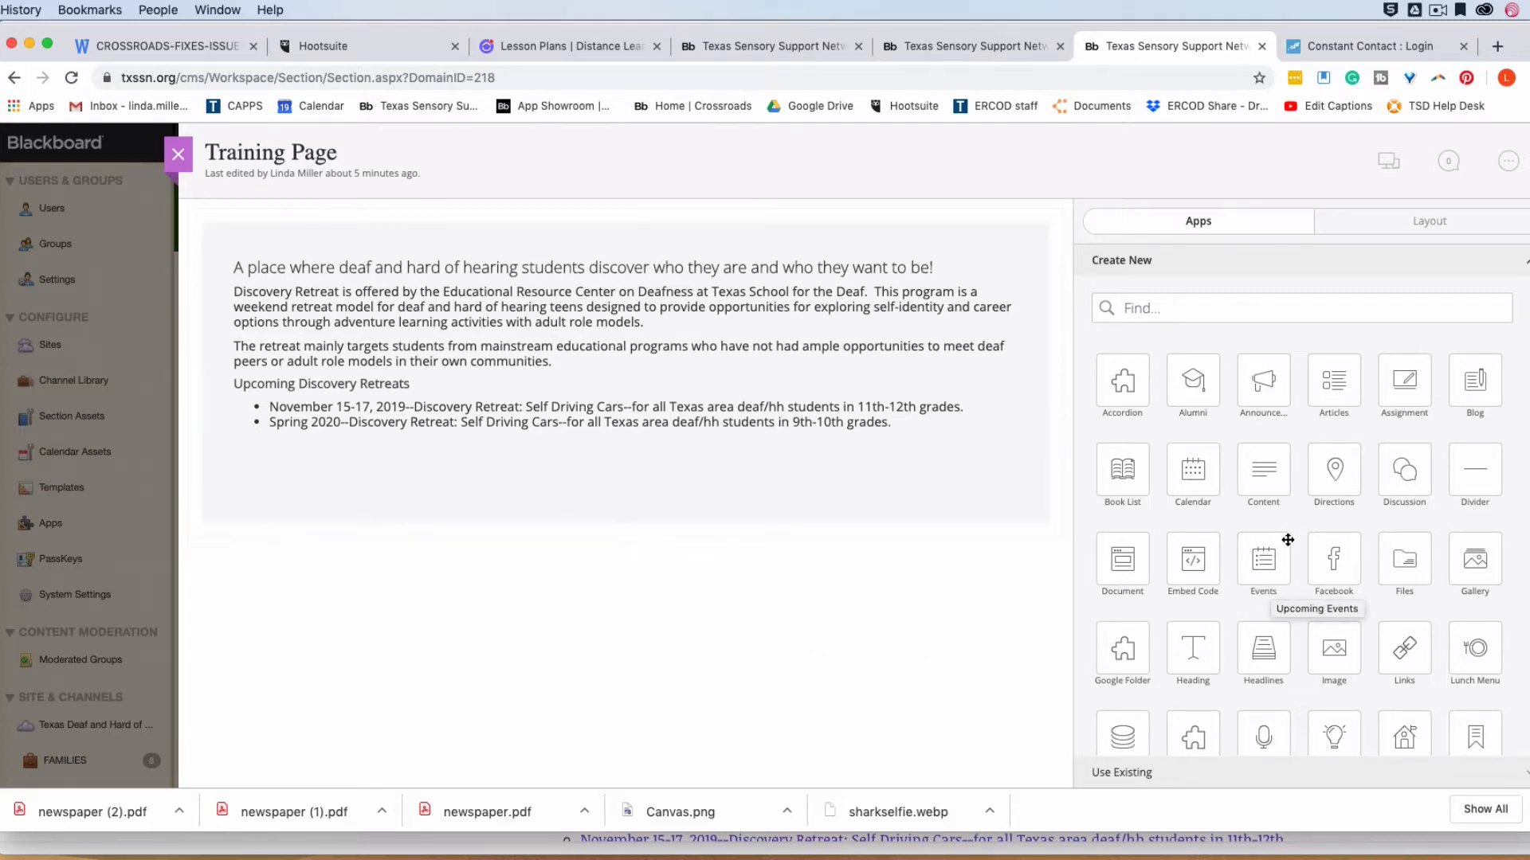
Add an Image app below the Overview app on the Training Page and name it "Nice Photo".
{"action": "left_click_drag", "start_coordinate": [1332, 652], "coordinate": [478, 453]}
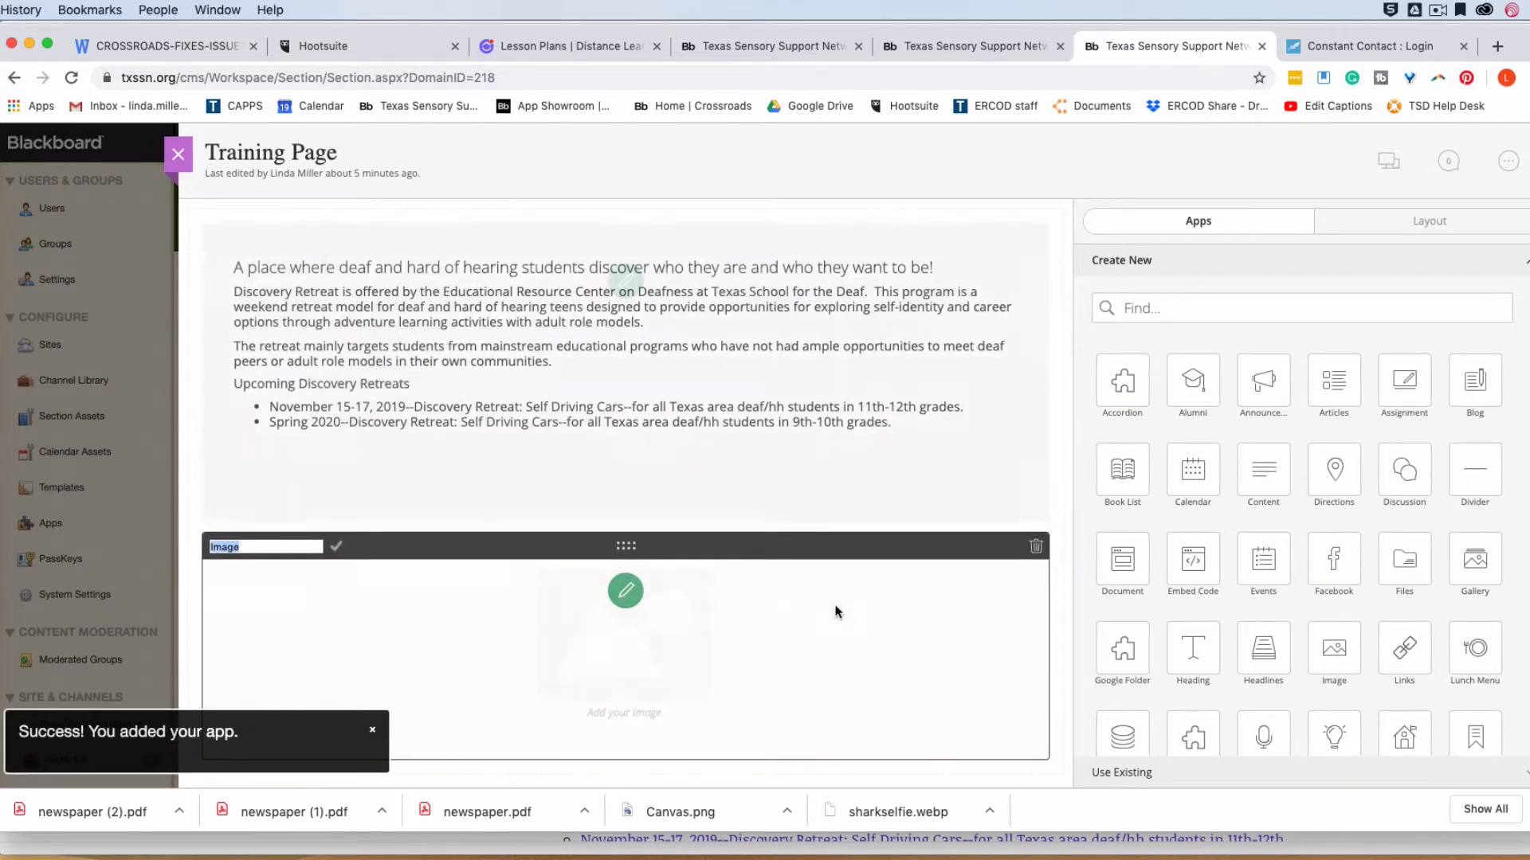
{"action": "left_click", "coordinate": [262, 547]}
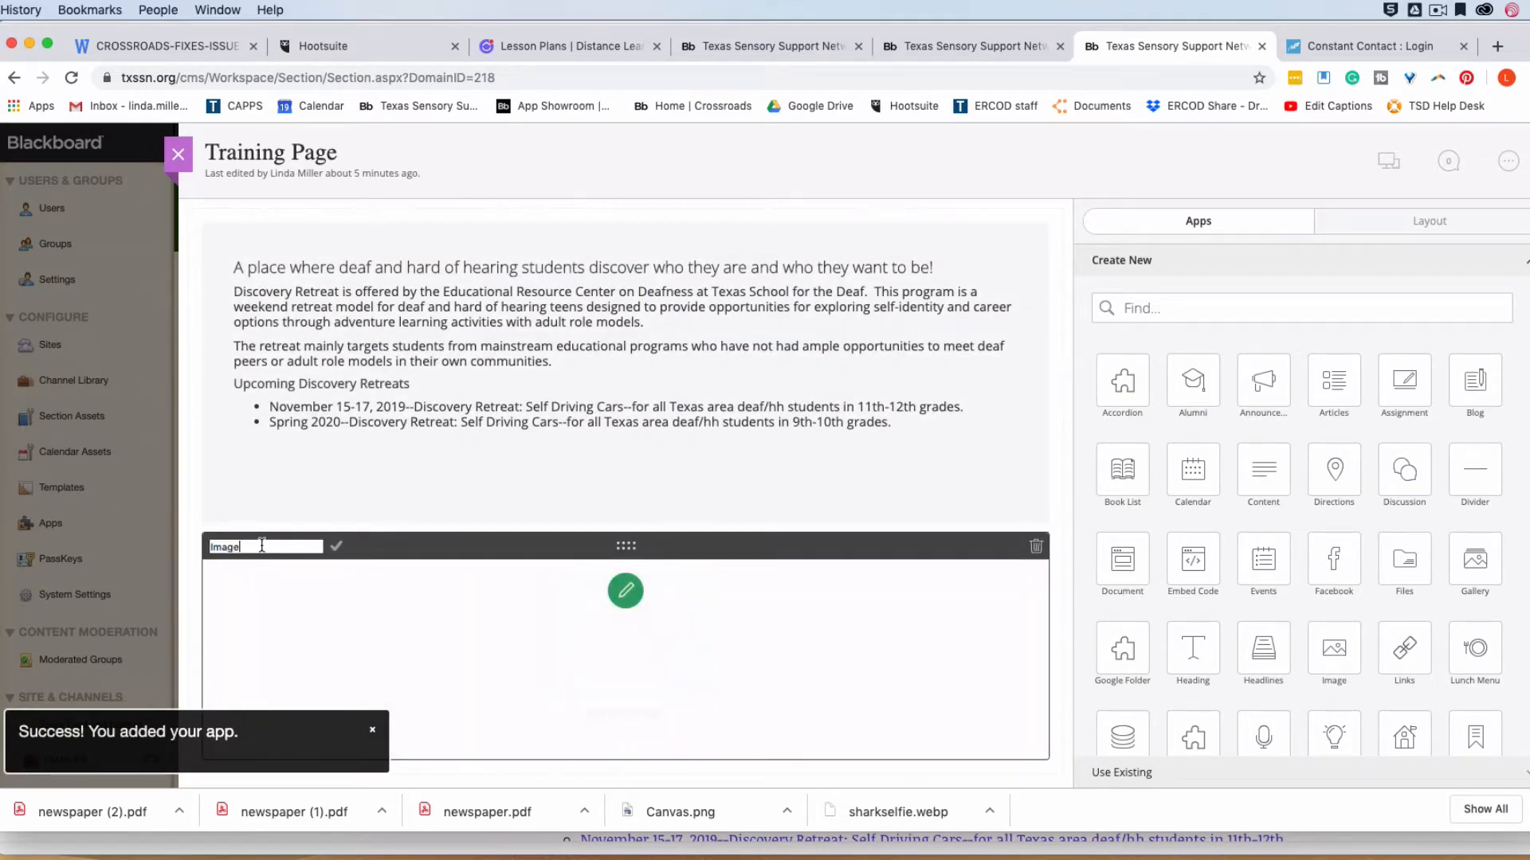
{"action": "double_click", "coordinate": [262, 547]}
{"action": "type", "text": "Nice Photo"}
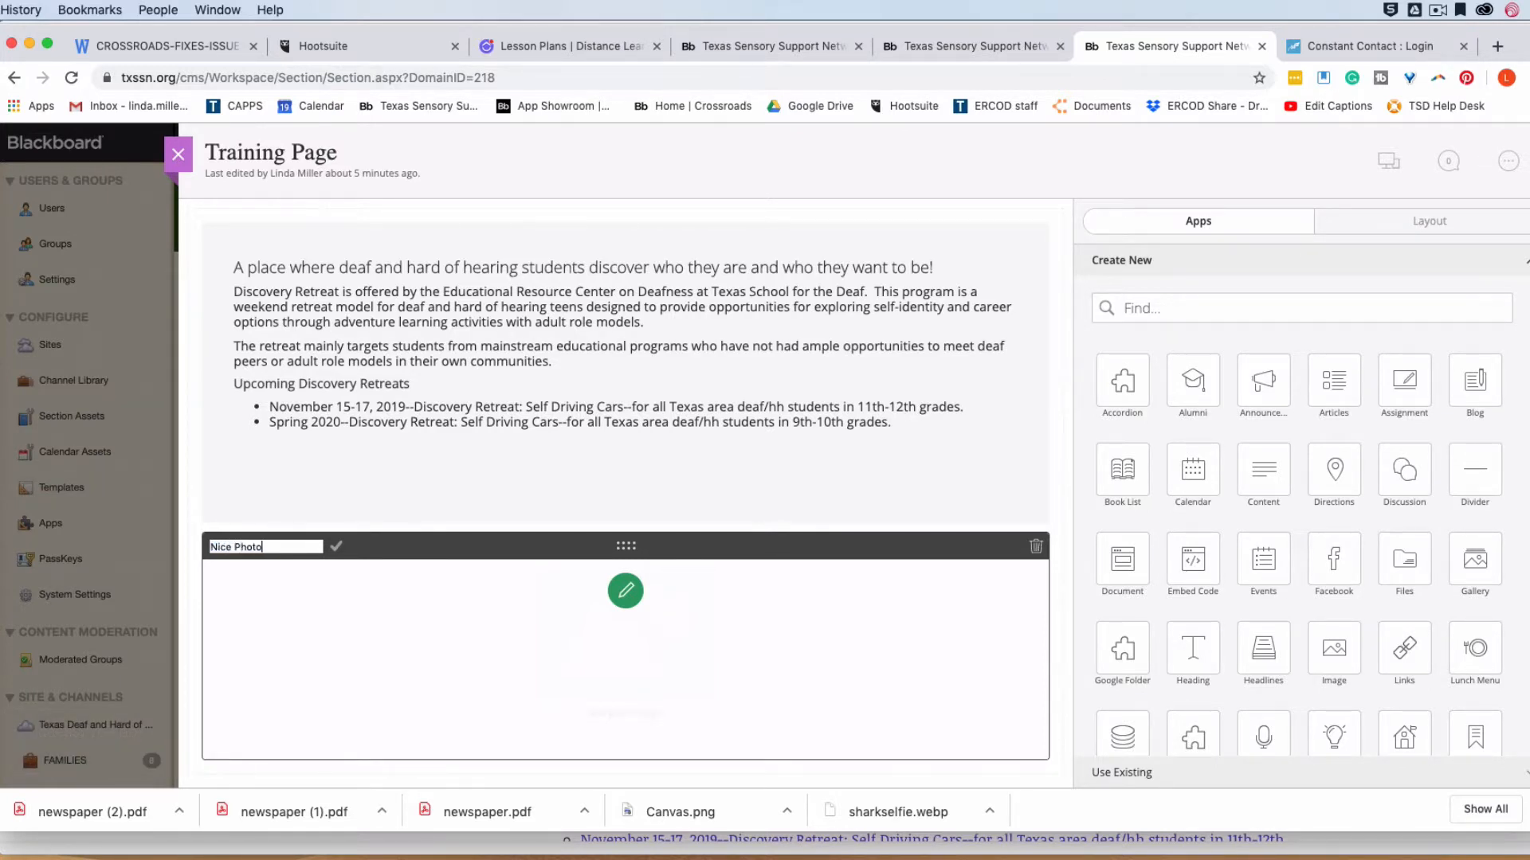
{"action": "left_click", "coordinate": [338, 546]}
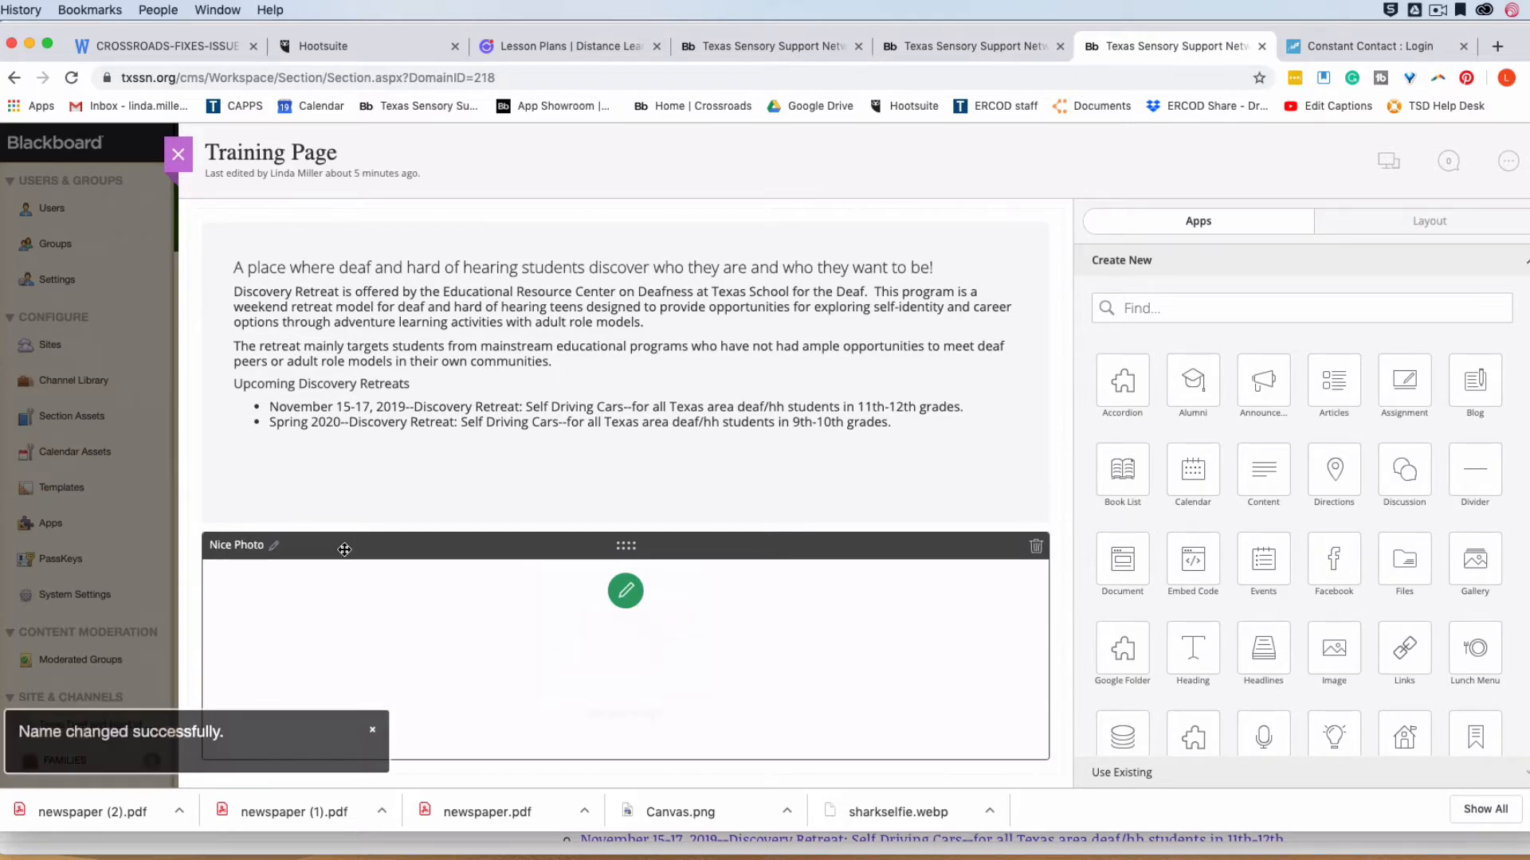
Set the Nice Photo app to show its app name on the page and save its options.
{"action": "left_click", "coordinate": [630, 600]}
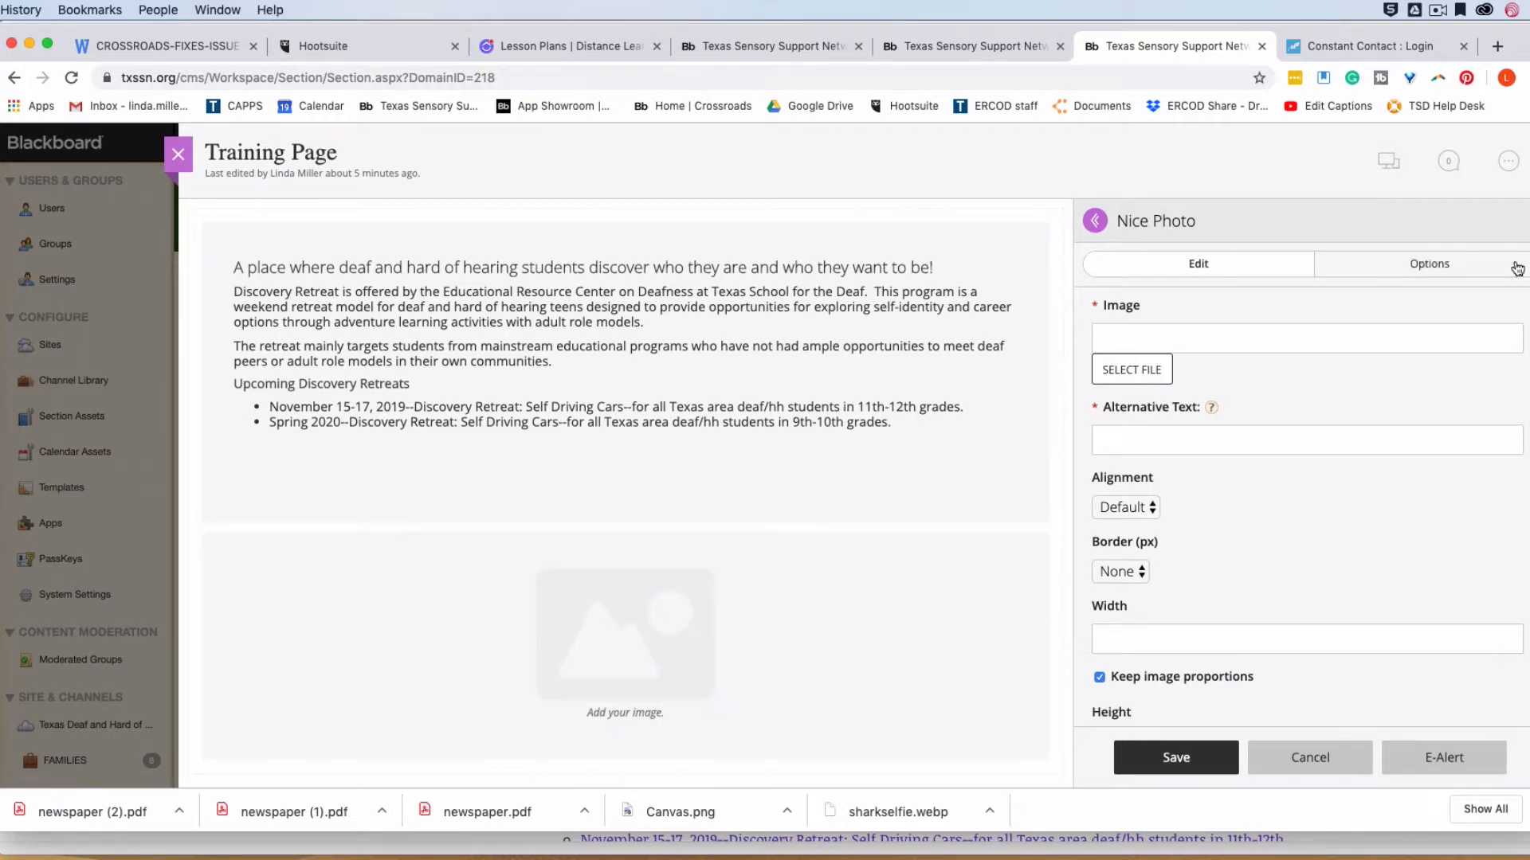
{"action": "left_click", "coordinate": [1451, 266]}
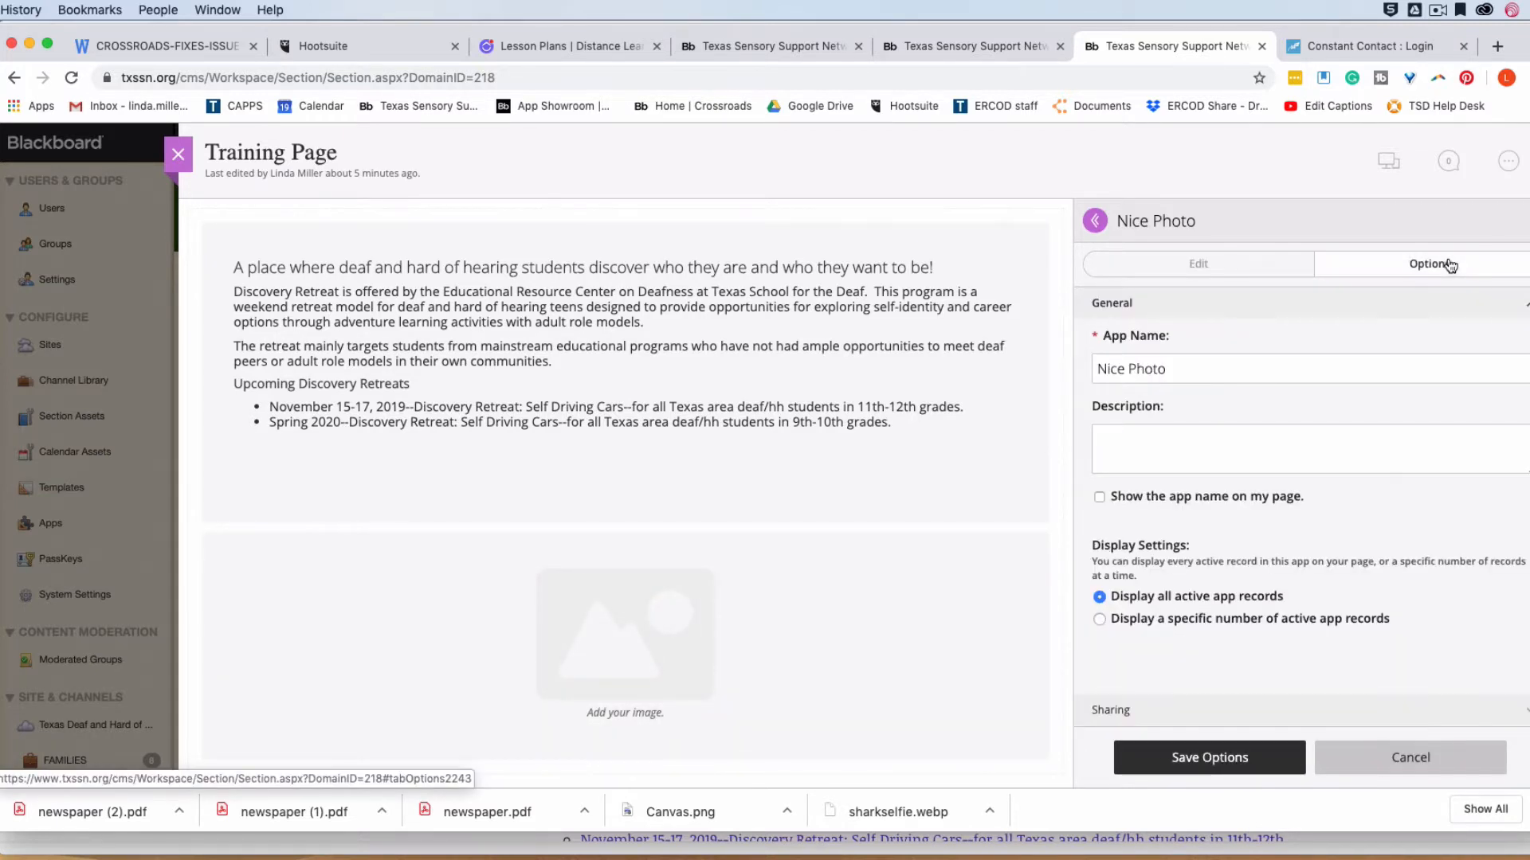
{"action": "left_click", "coordinate": [1100, 497]}
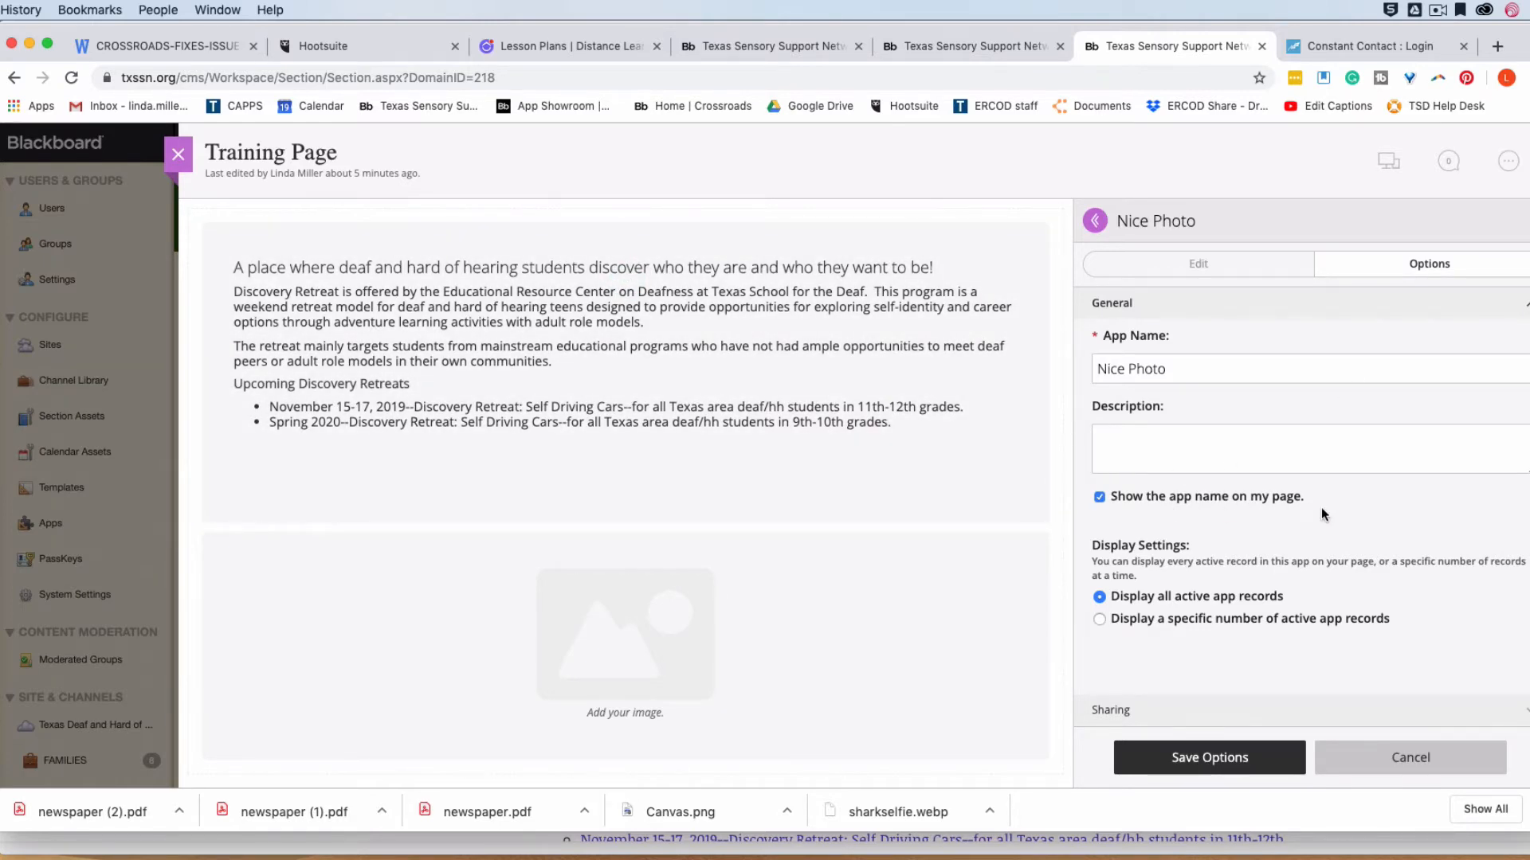
{"action": "left_click", "coordinate": [1217, 757]}
{"action": "left_click", "coordinate": [1219, 757]}
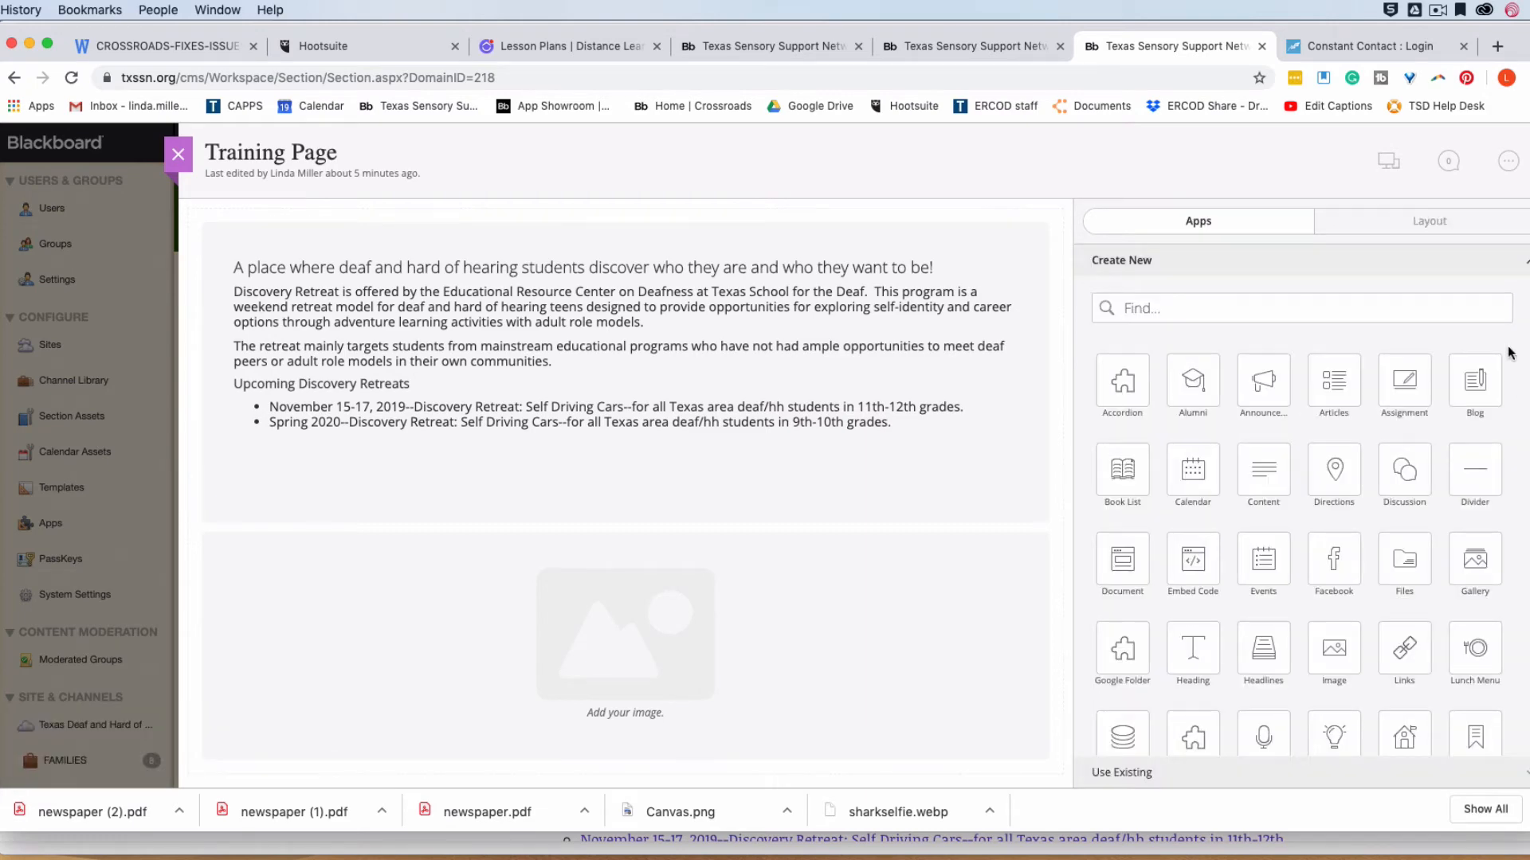
Preview the Training Page for desktop and check the Nice Photo title below the retreat bullets.
{"action": "left_click", "coordinate": [1388, 157]}
{"action": "scroll", "coordinate": [1132, 551], "scroll_direction": "down", "scroll_amount": 10}
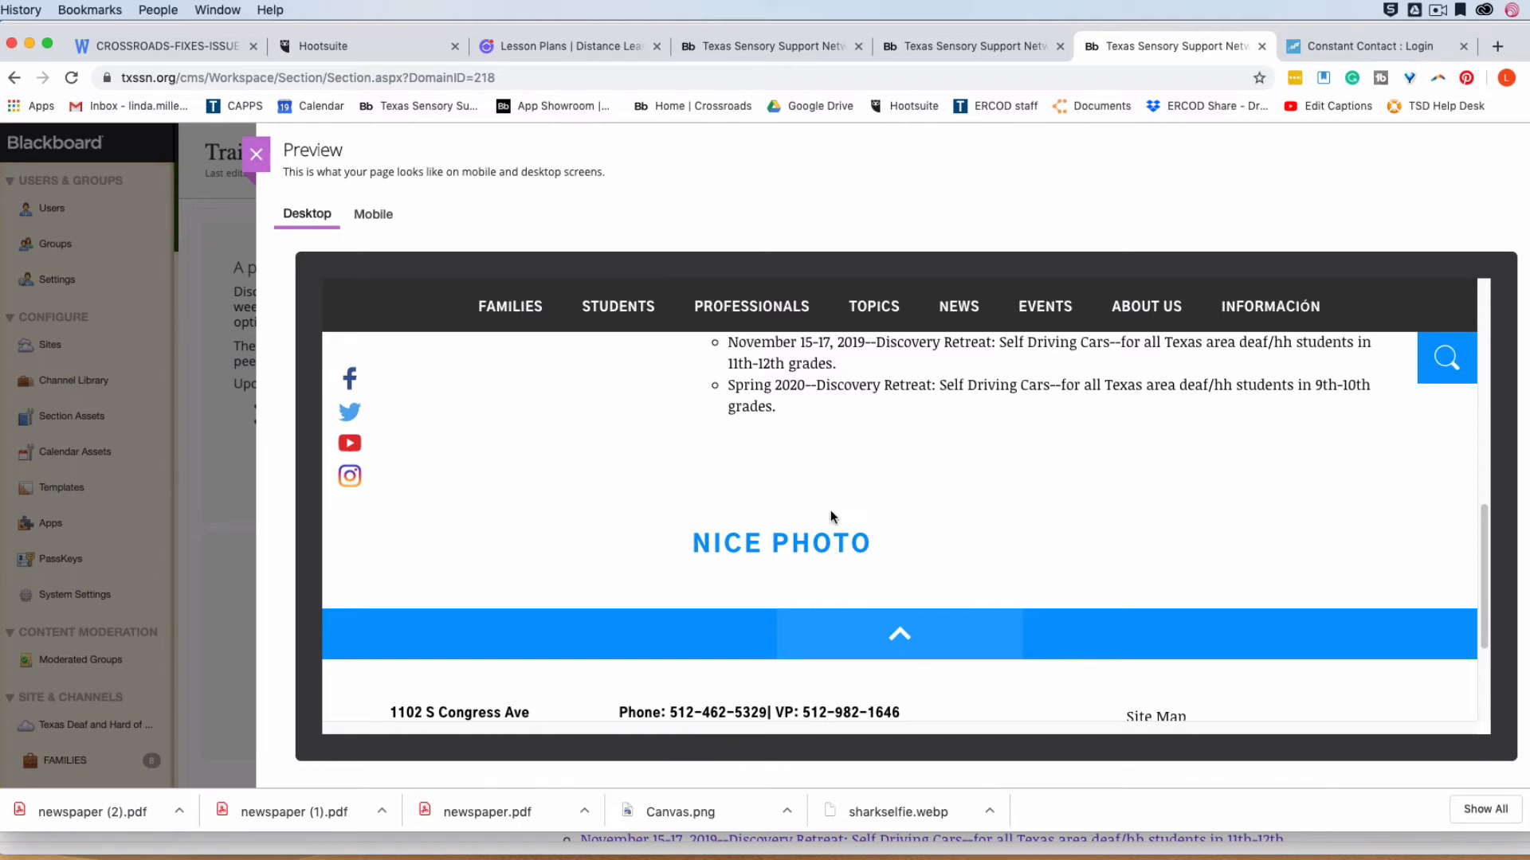
{"action": "left_click", "coordinate": [257, 156]}
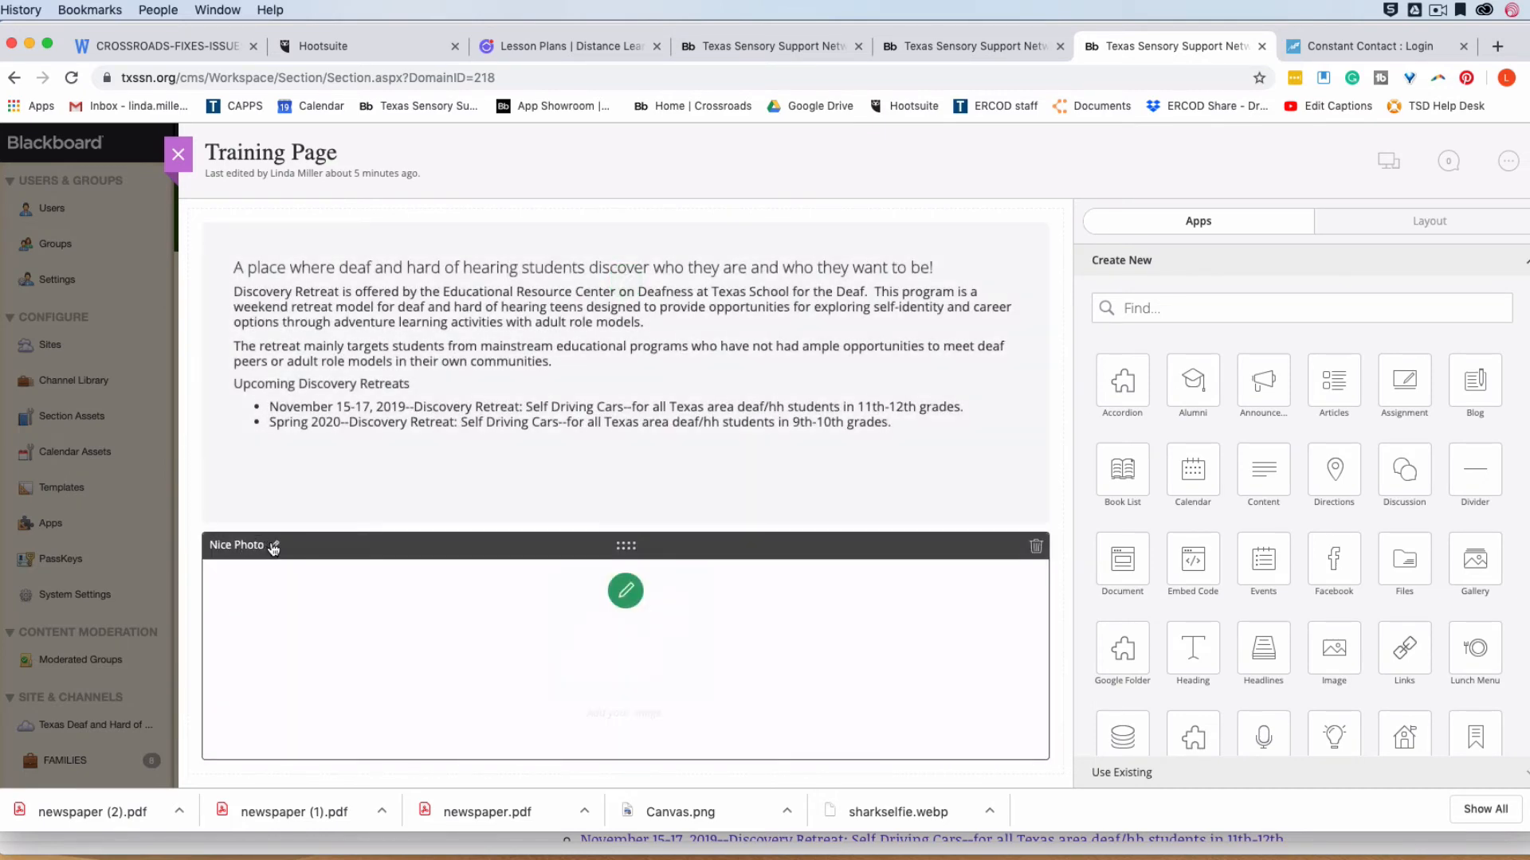
{"action": "left_click", "coordinate": [274, 549]}
{"action": "left_click", "coordinate": [377, 647]}
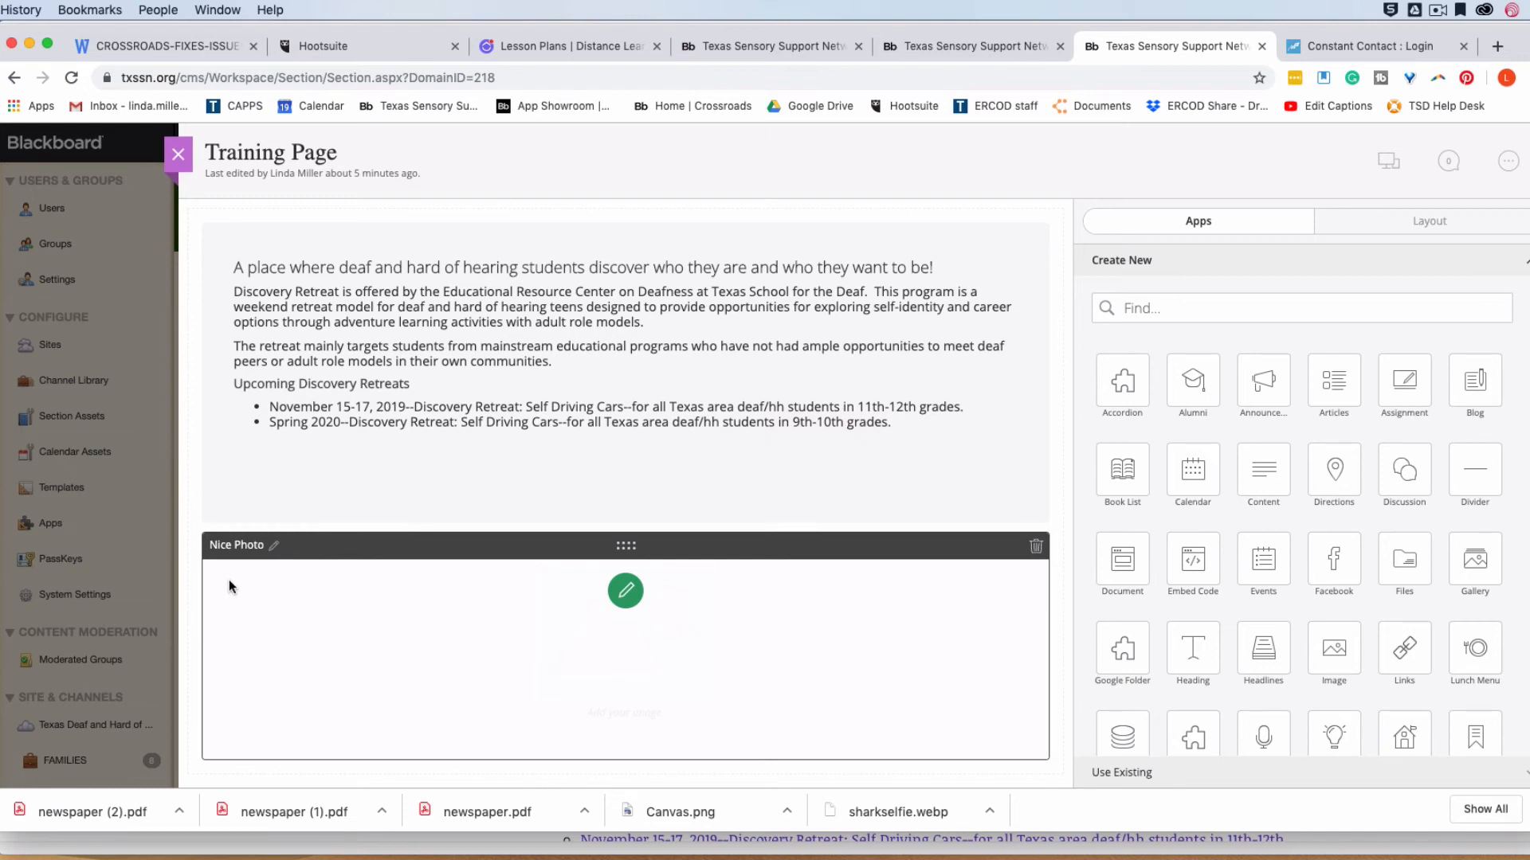